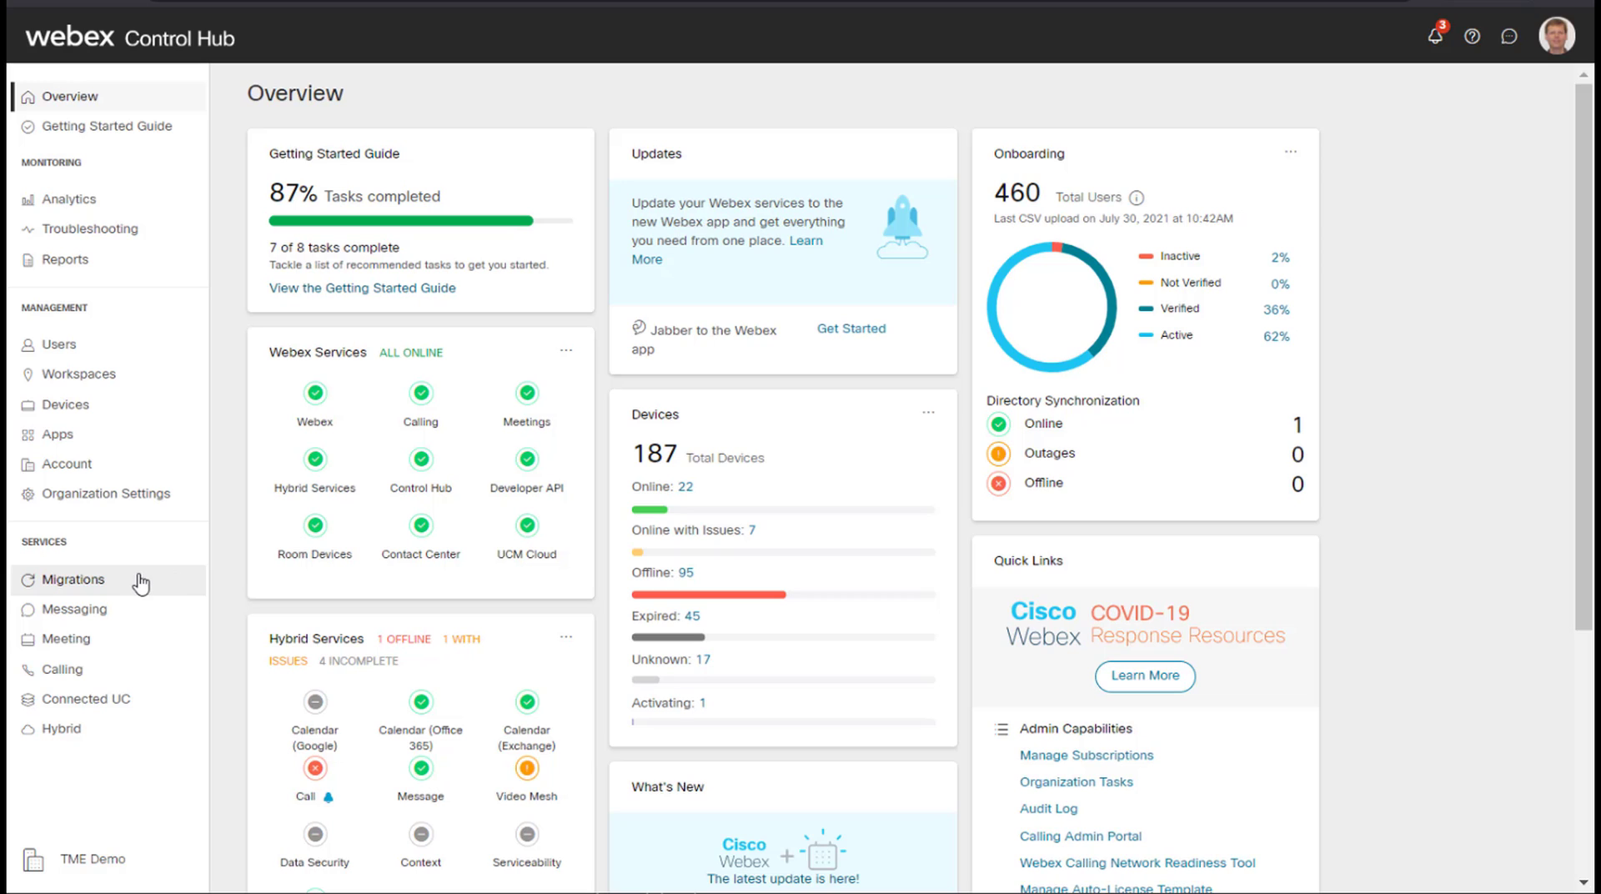
# - Open the synchronization settings of the User/contact synchronization utility in Migrations
pyautogui.click(121, 584)
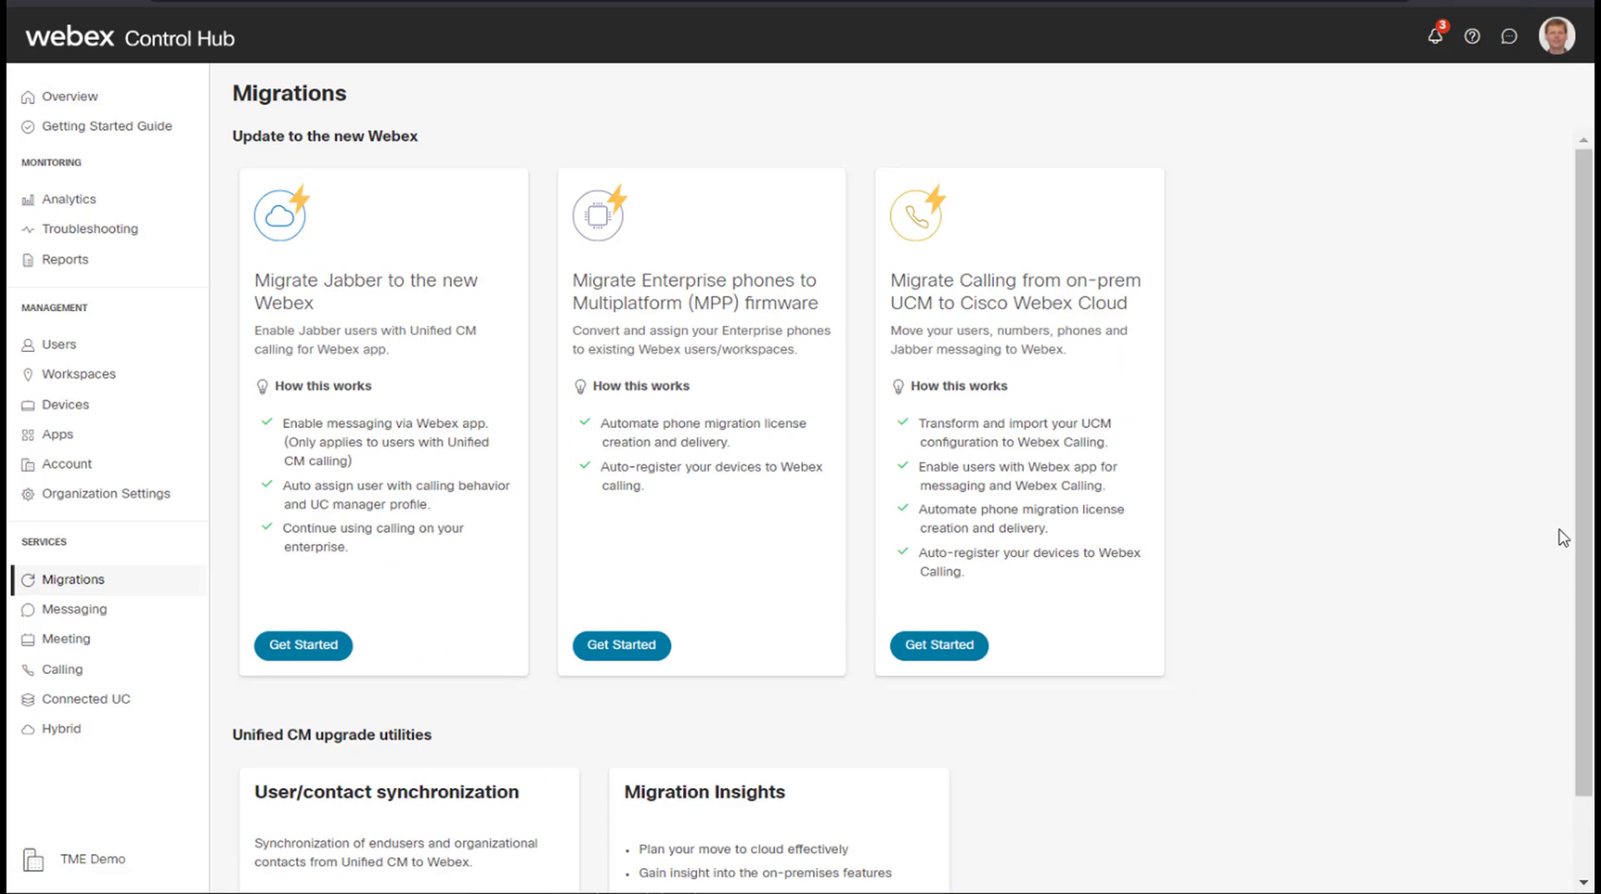
pyautogui.moveTo(1587, 533); pyautogui.dragTo(1571, 619)
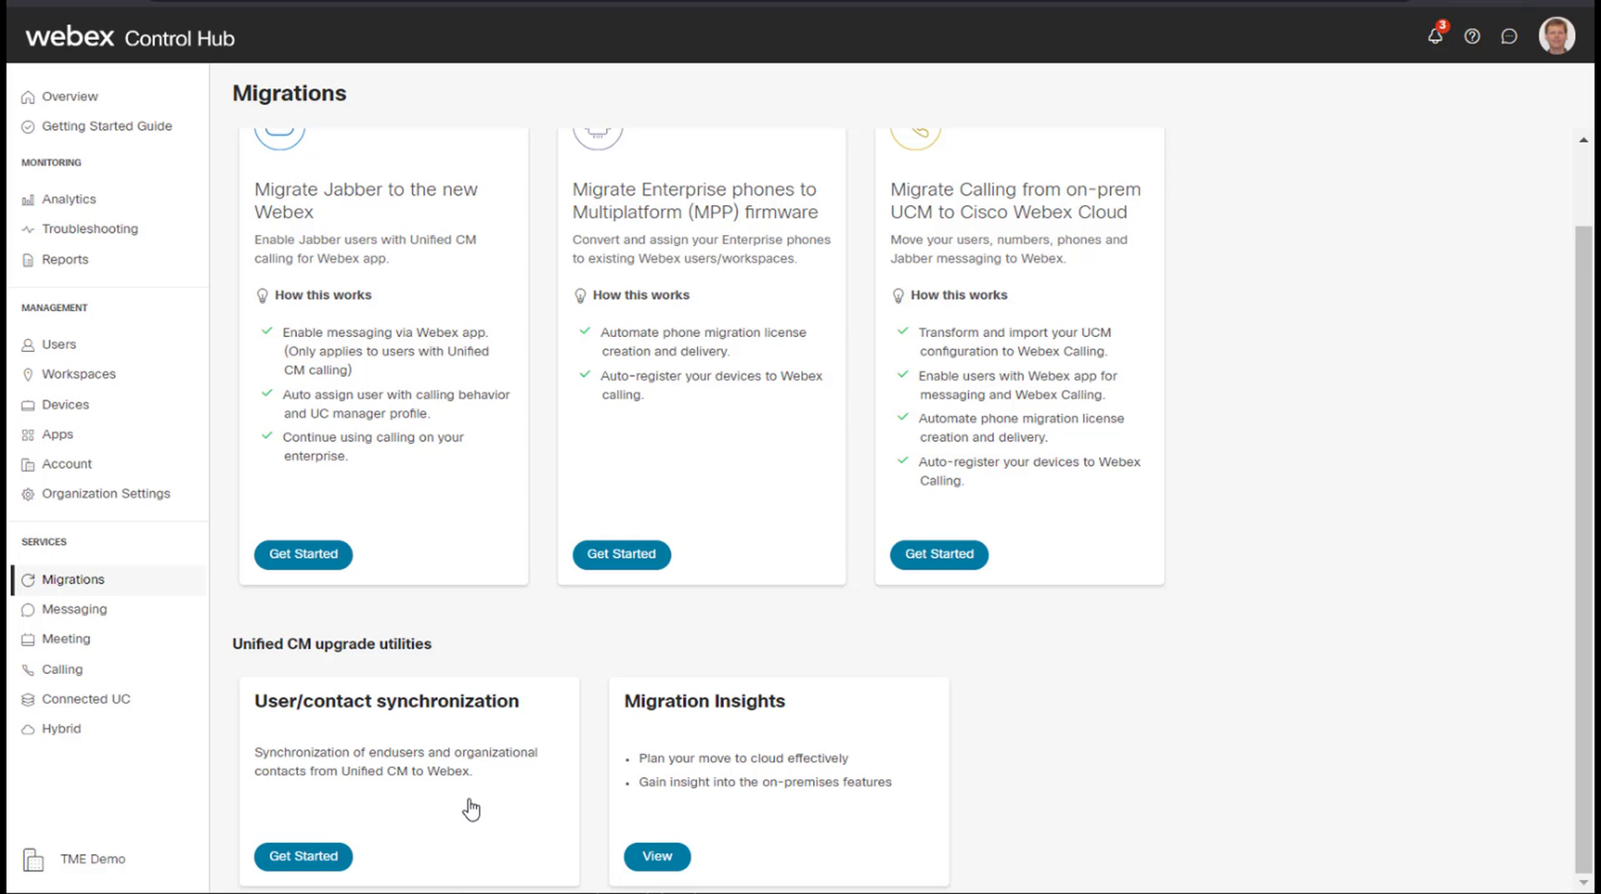
pyautogui.click(316, 860)
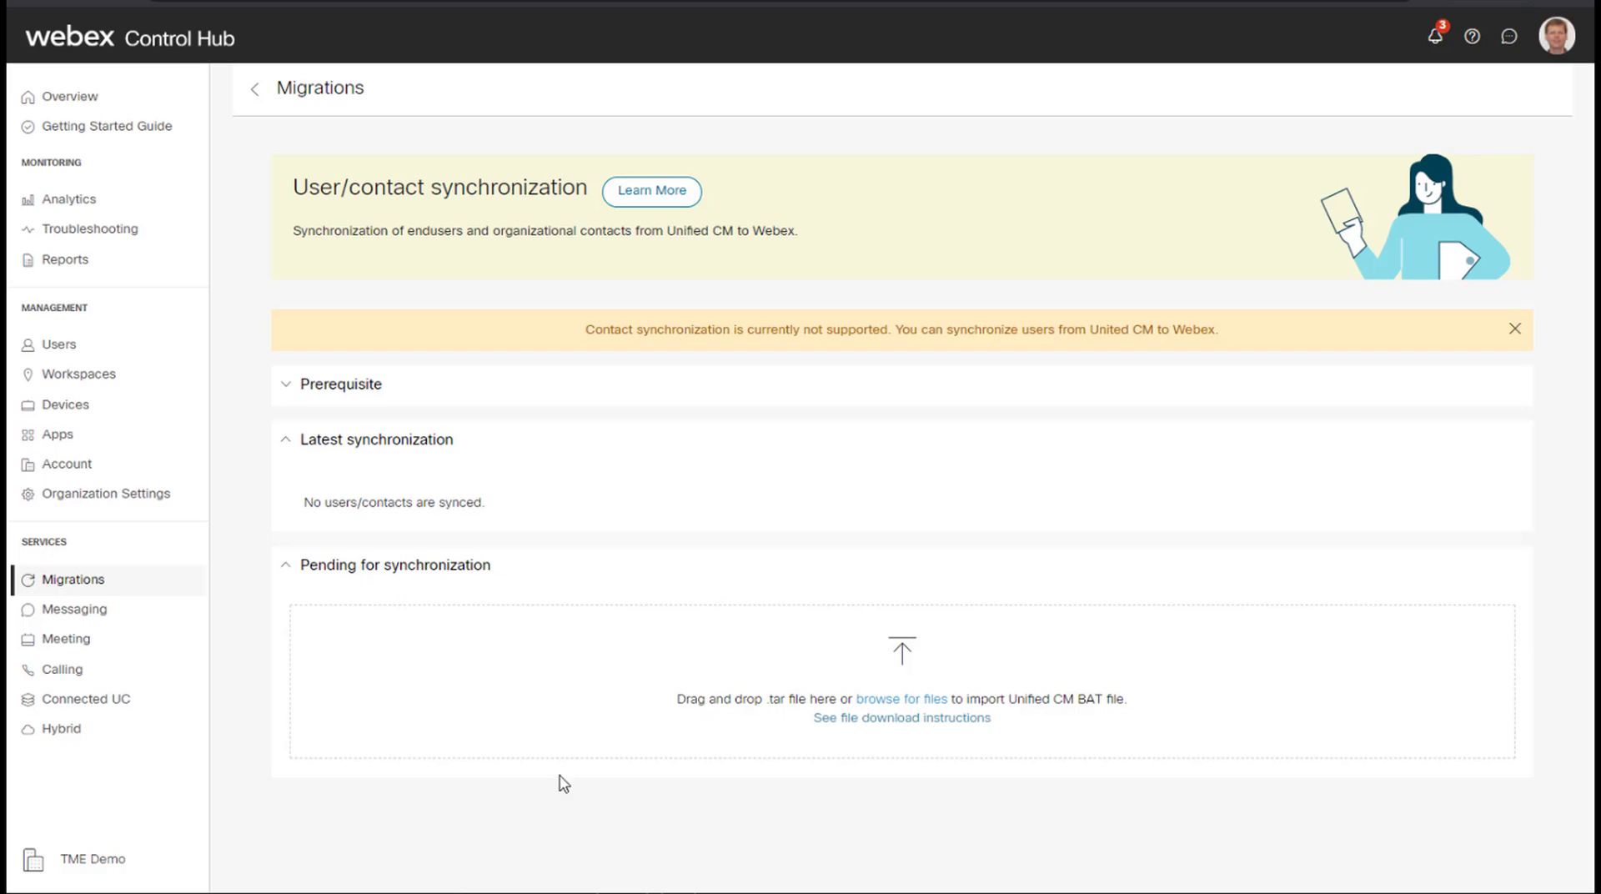
pyautogui.click(353, 399)
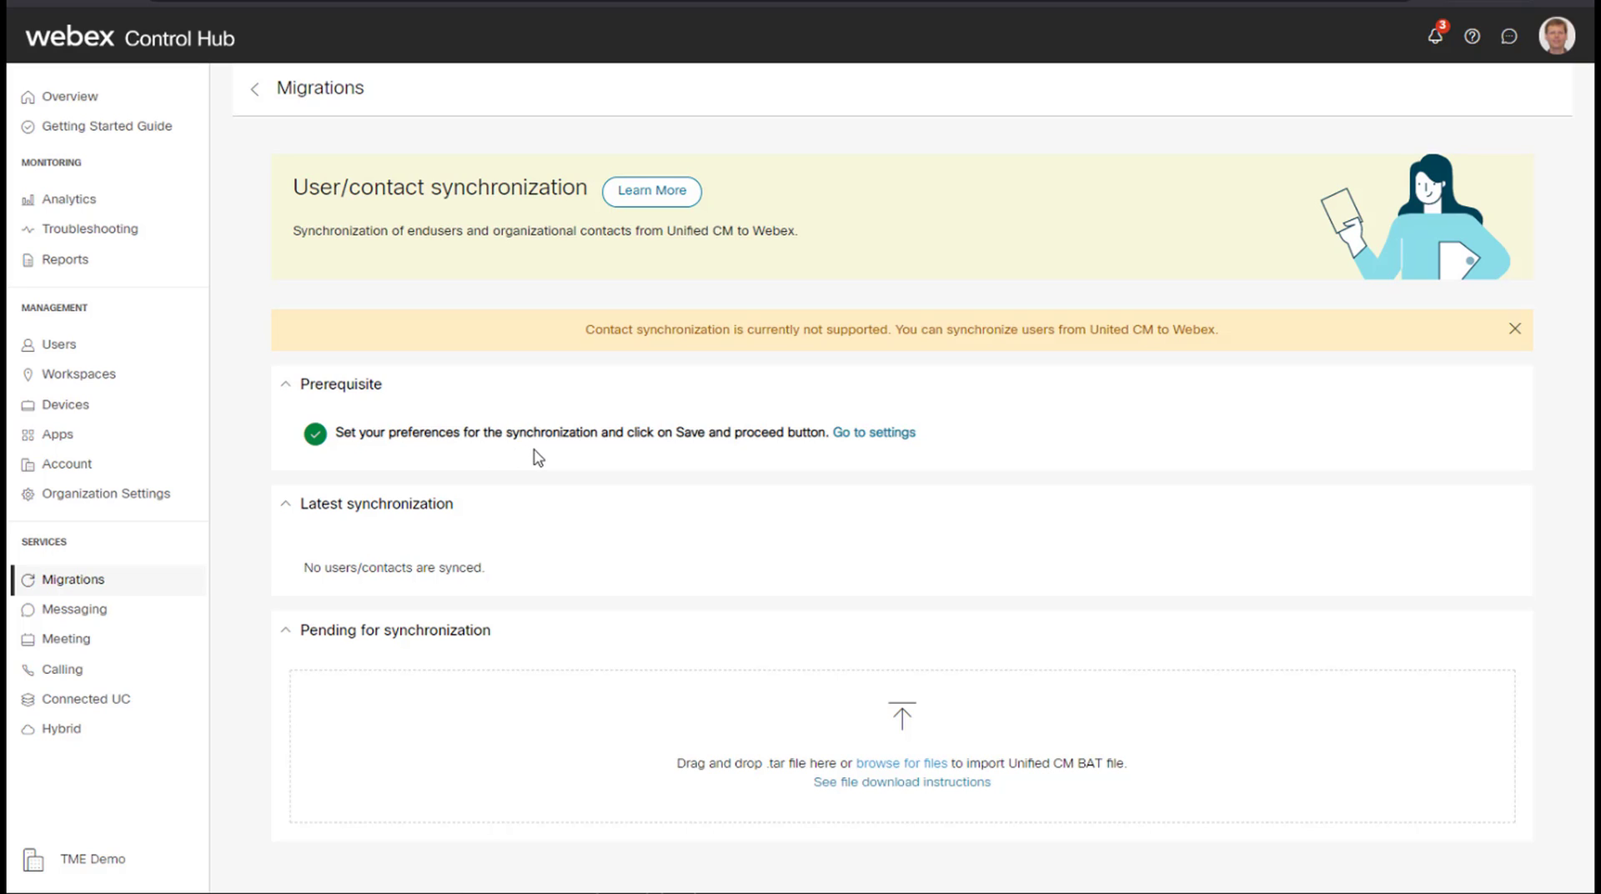
pyautogui.click(867, 433)
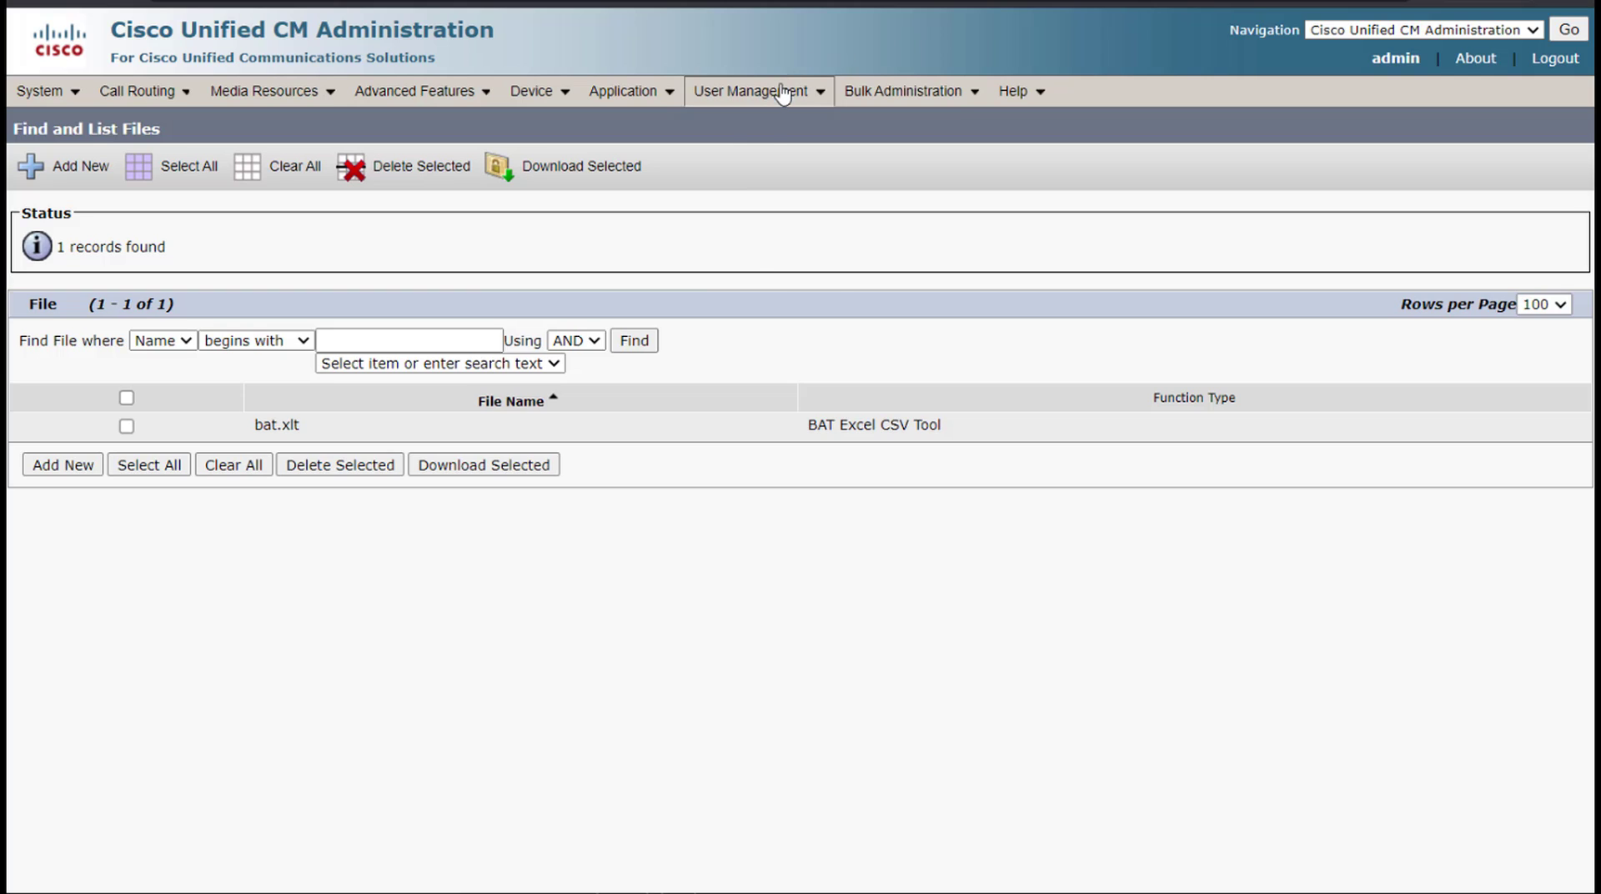
# - Switch to Cisco Unified CM Administration and open the end user list
pyautogui.moveTo(734, 90)
pyautogui.click(758, 153)
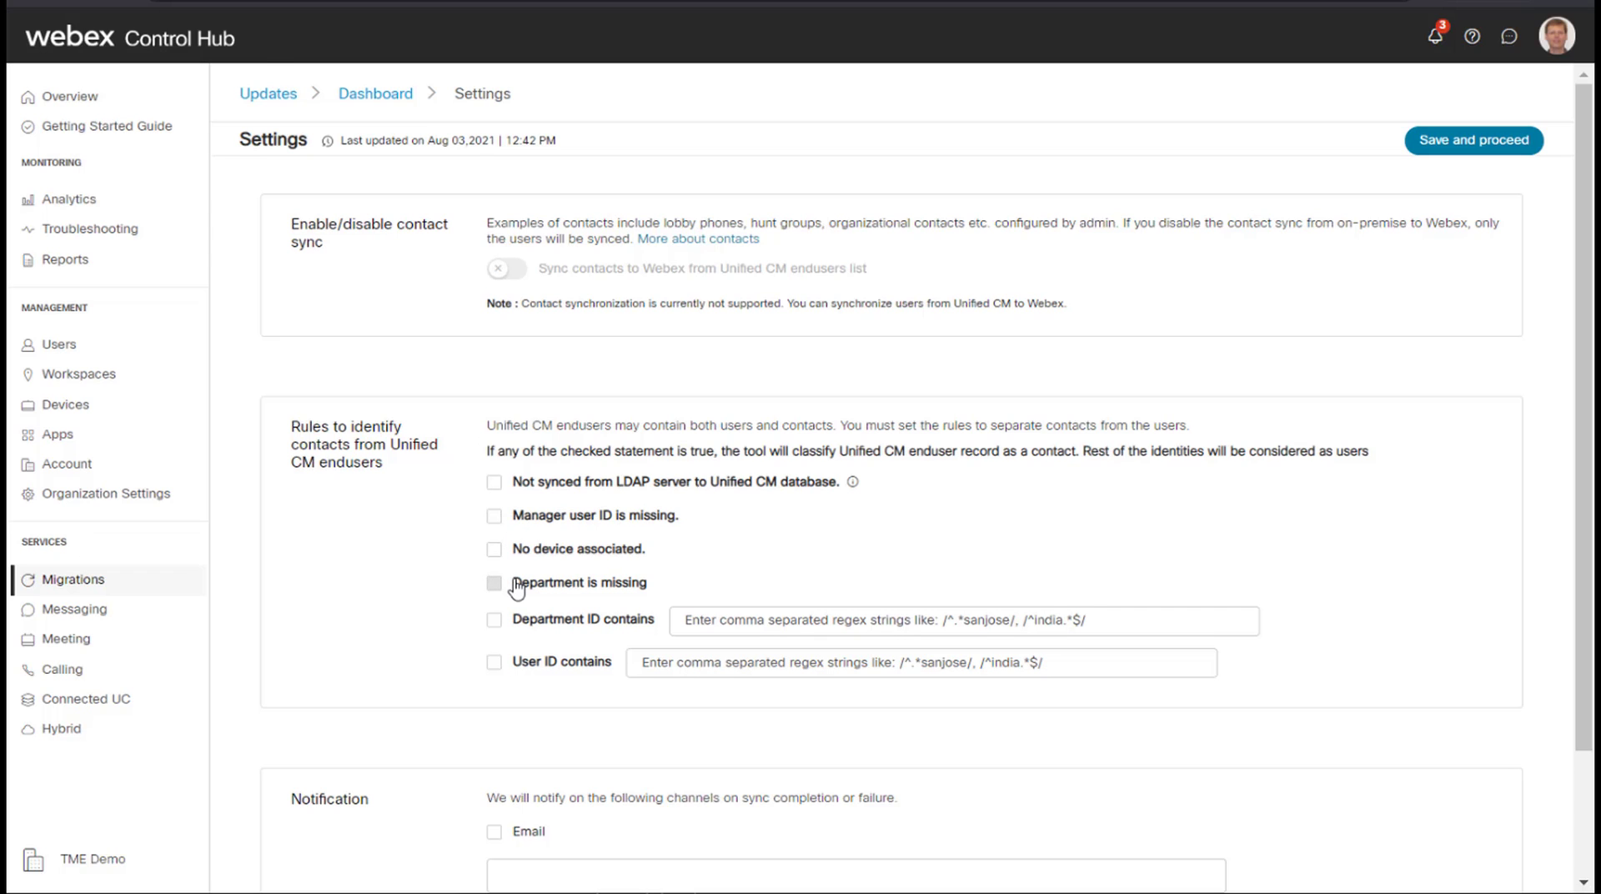
# - In the Control Hub synchronization settings, classify end users whose User ID contains "Help" as contacts and save the settings
pyautogui.click(493, 665)
pyautogui.click(672, 662)
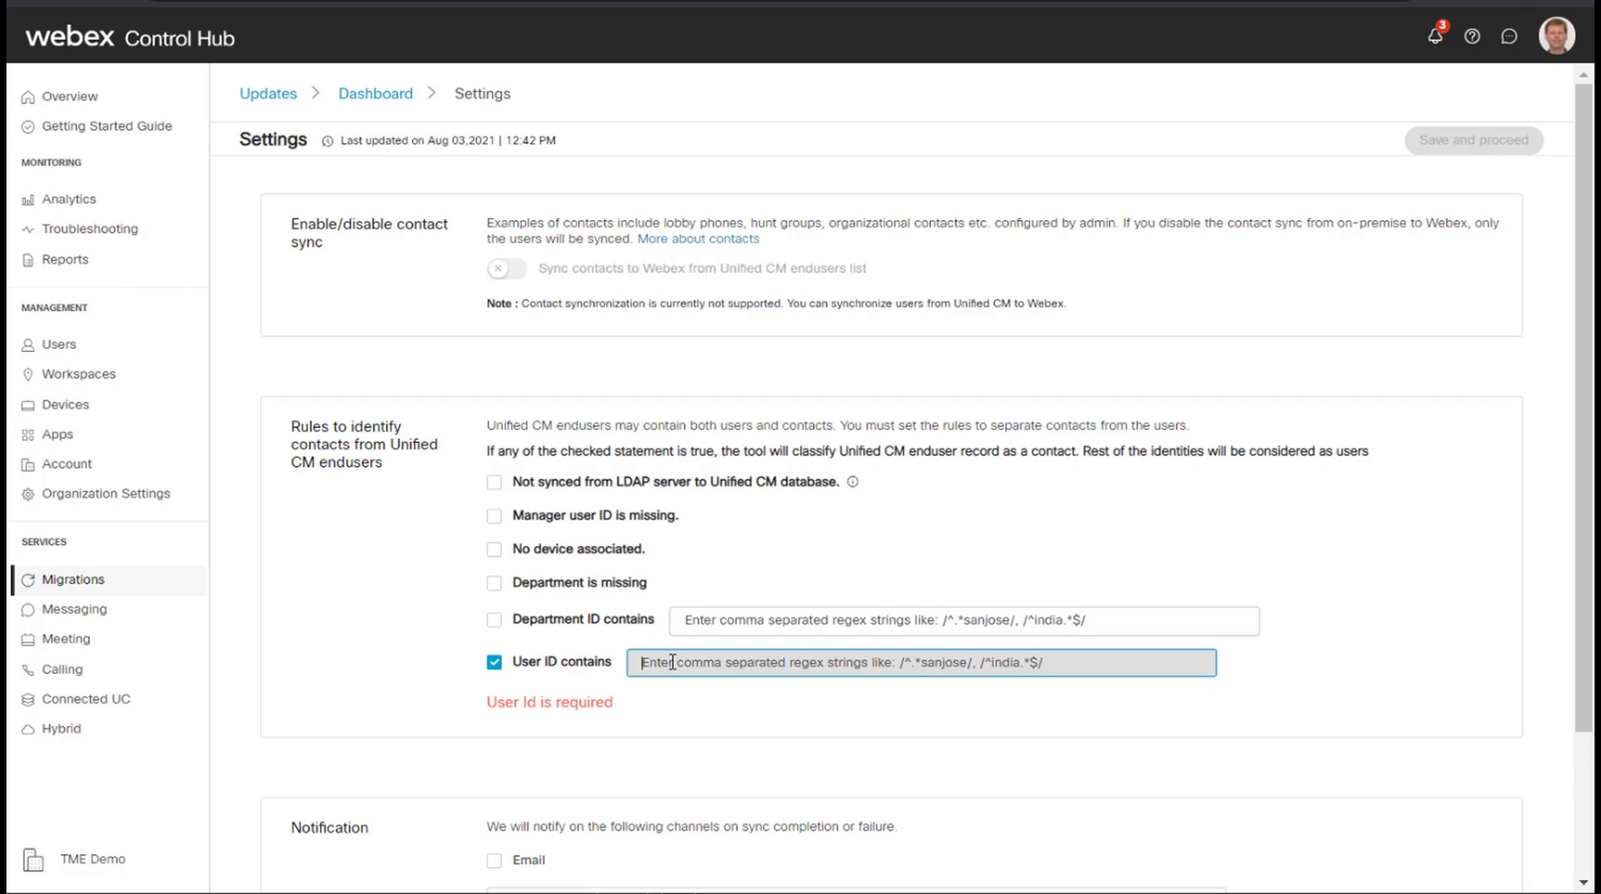
pyautogui.write('Help')
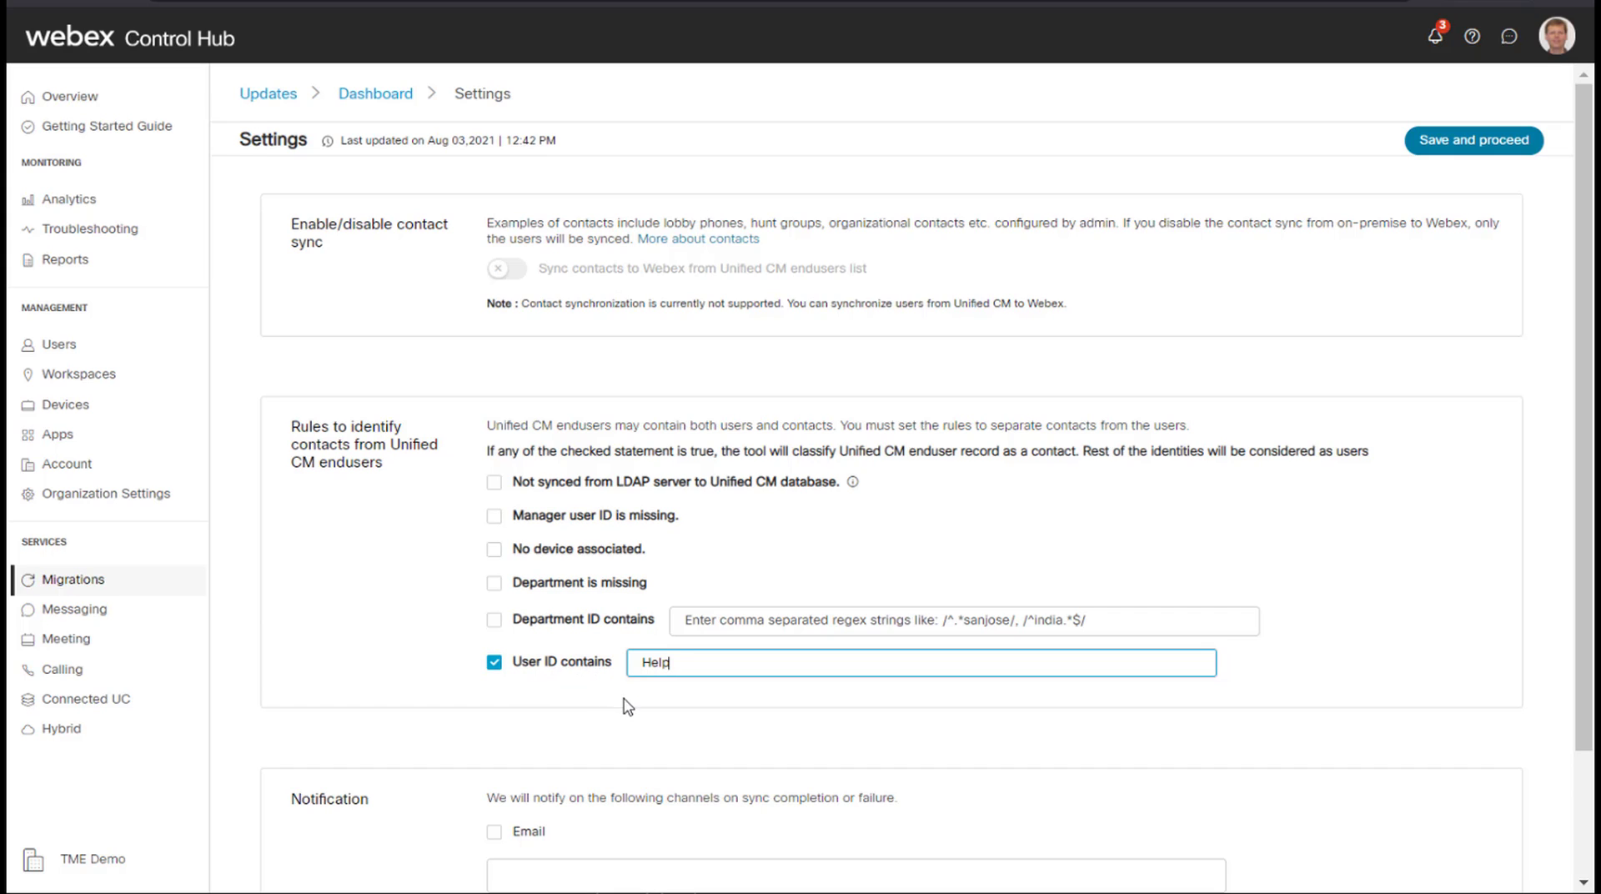
pyautogui.click(1442, 147)
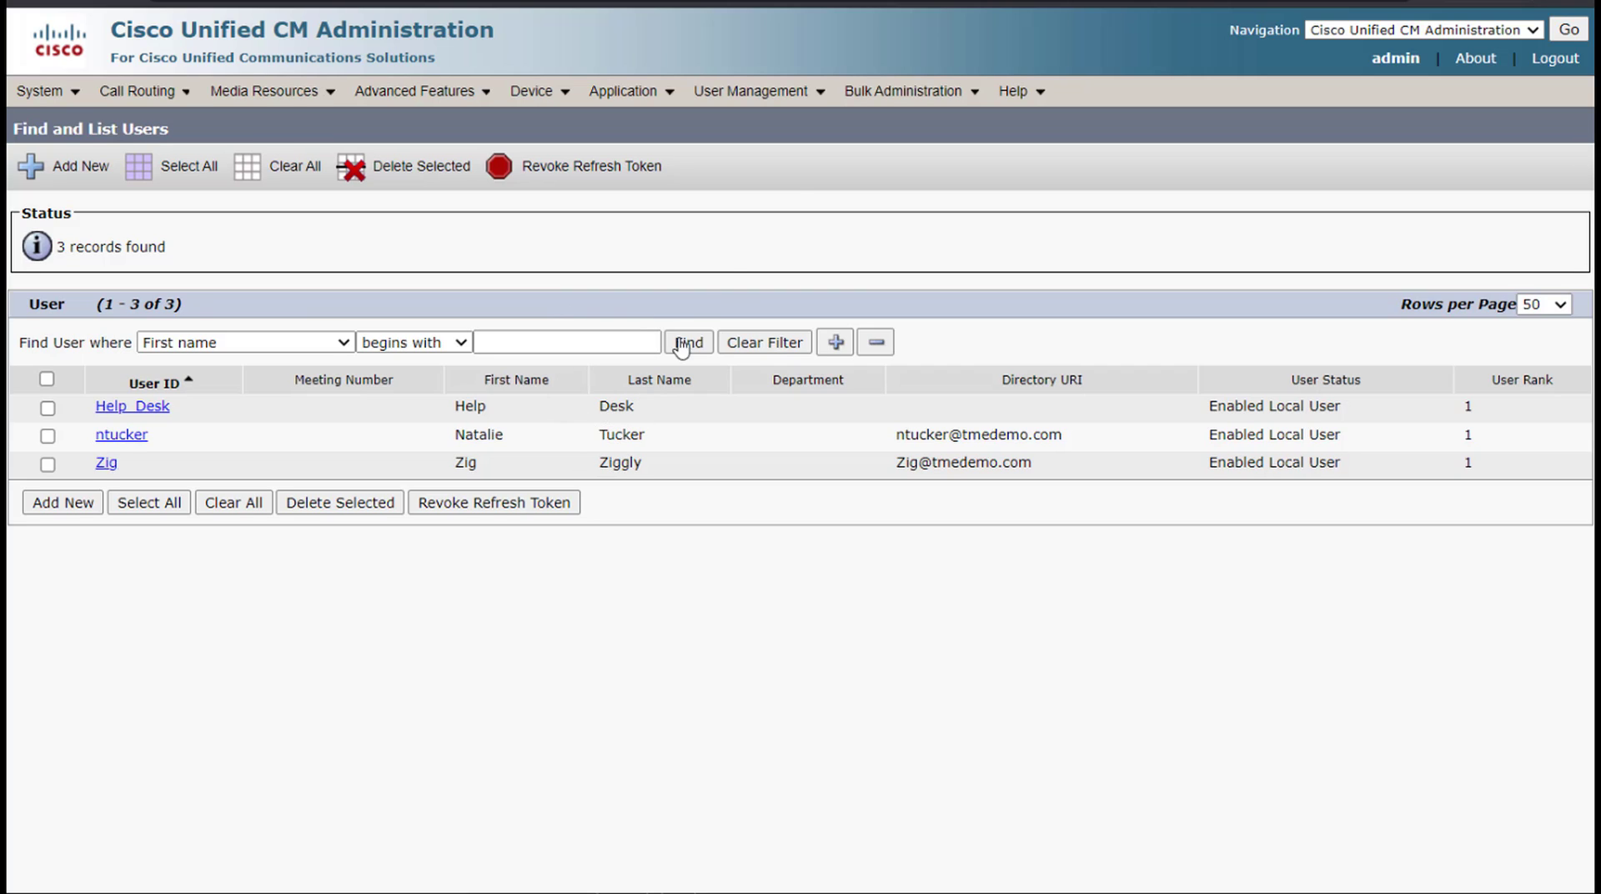
# - In Cisco Unified CM Administration, set up a bulk data export with the tar file name Sync5 and all items selected
pyautogui.click(869, 98)
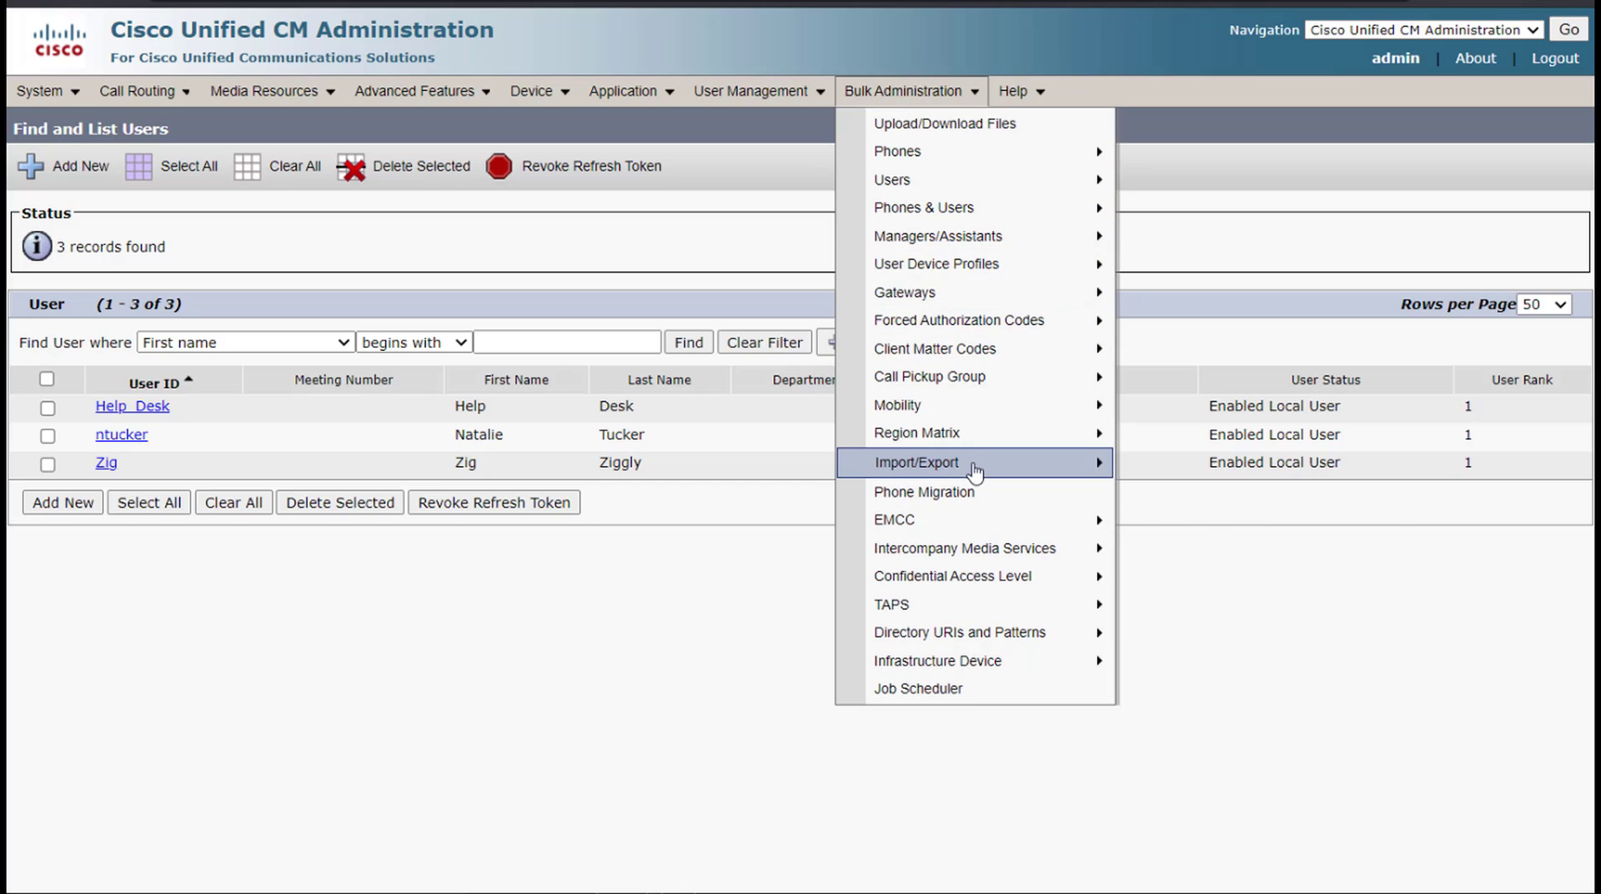
pyautogui.moveTo(979, 471)
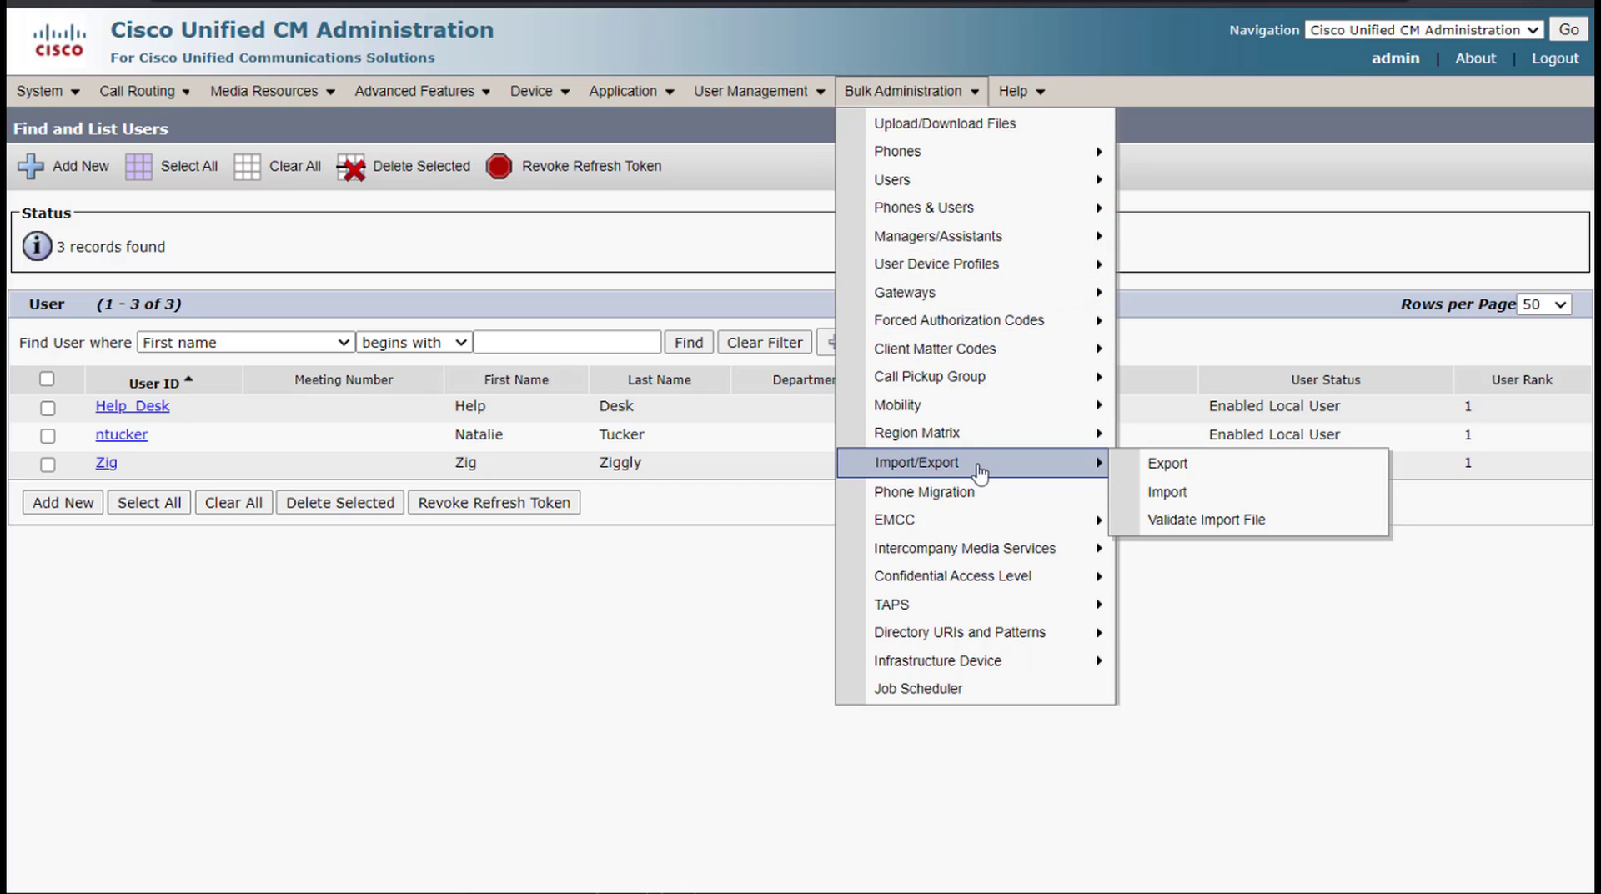
pyautogui.click(1167, 463)
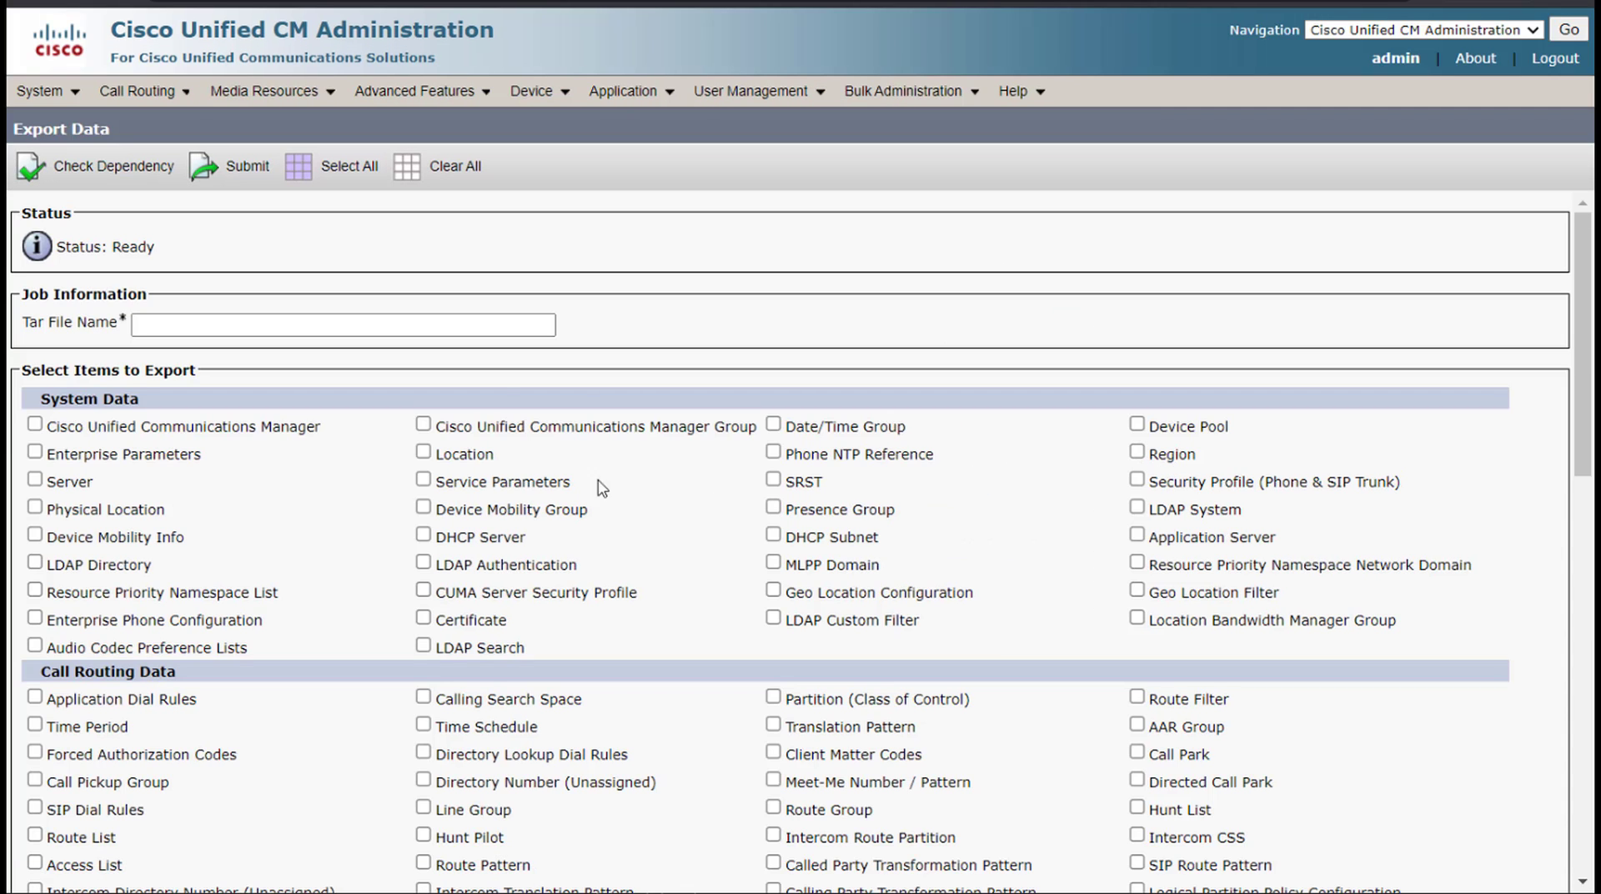
pyautogui.click(458, 326)
pyautogui.write('Sync5')
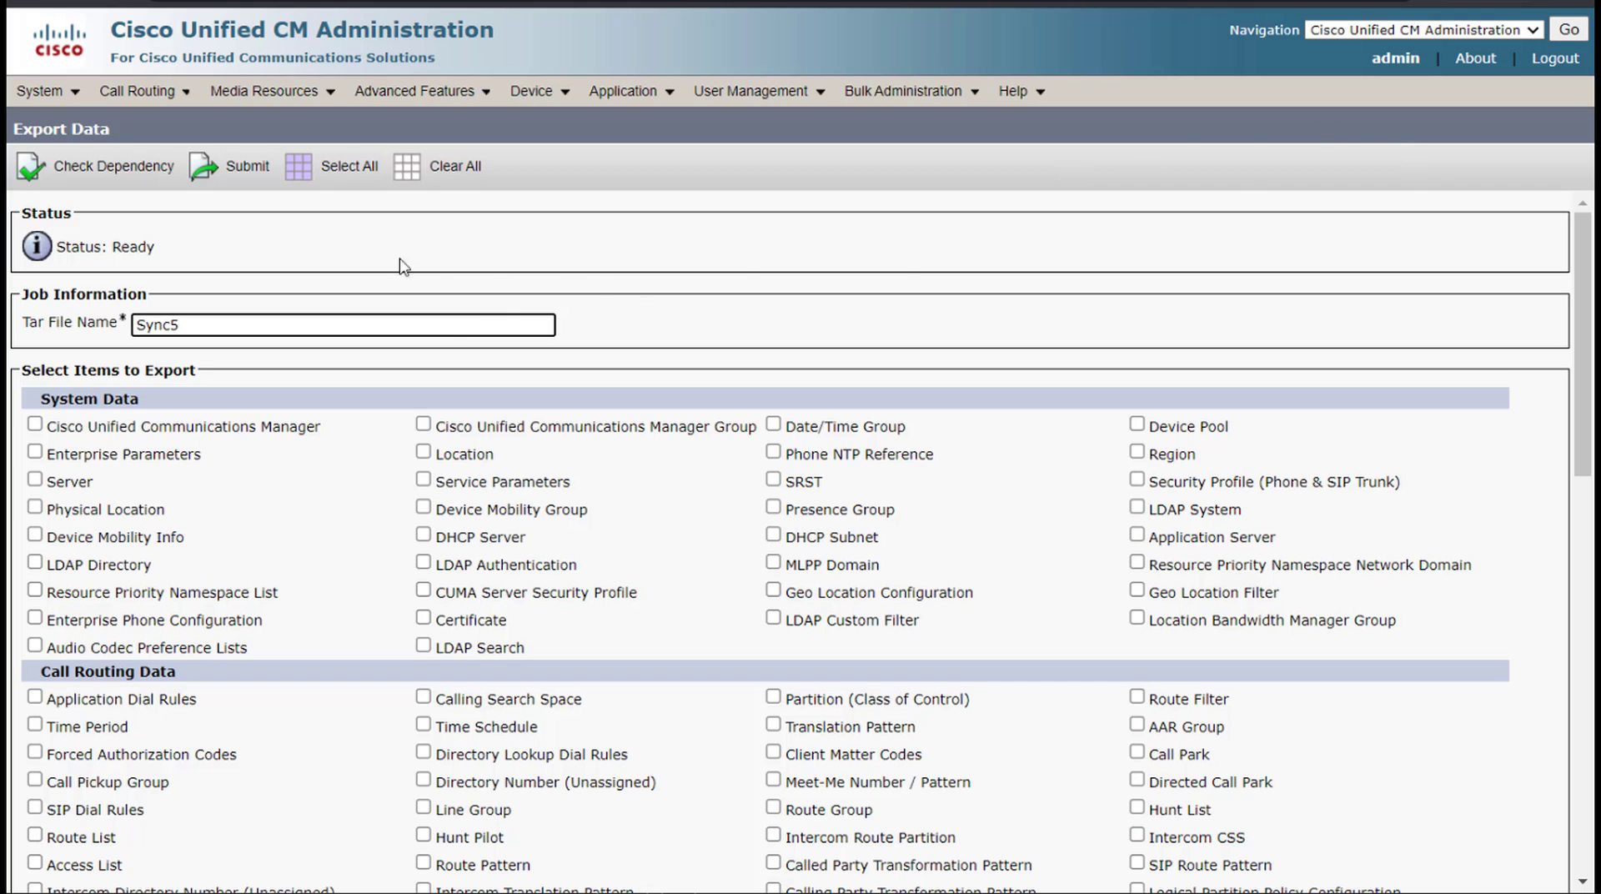
pyautogui.click(344, 191)
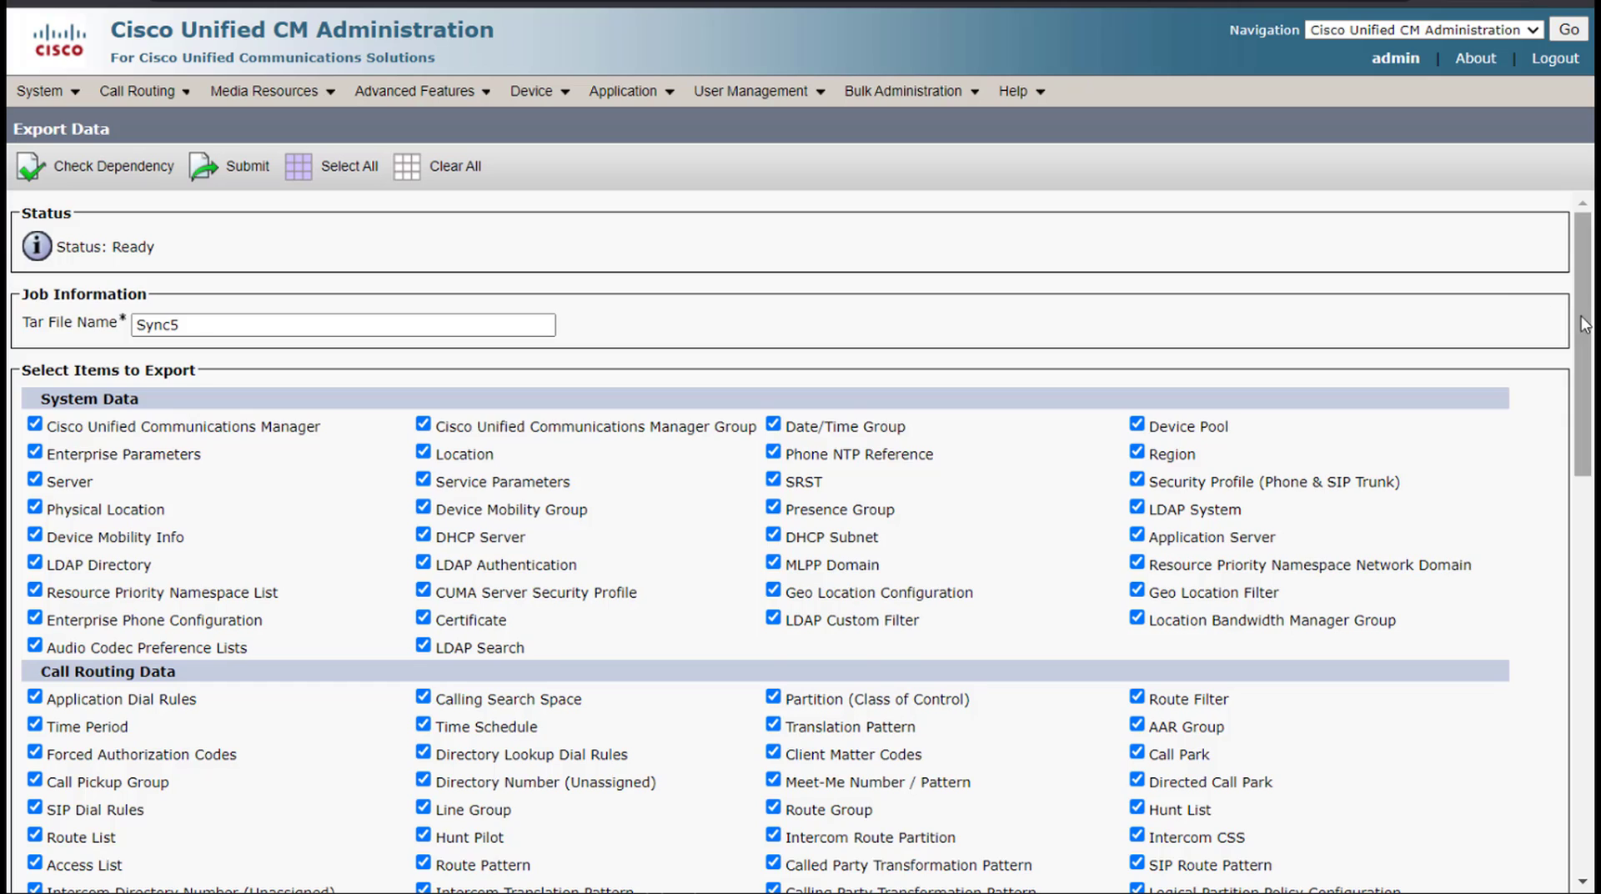
# - Set the export job to run immediately and submit it
pyautogui.moveTo(1583, 355); pyautogui.dragTo(1584, 755)
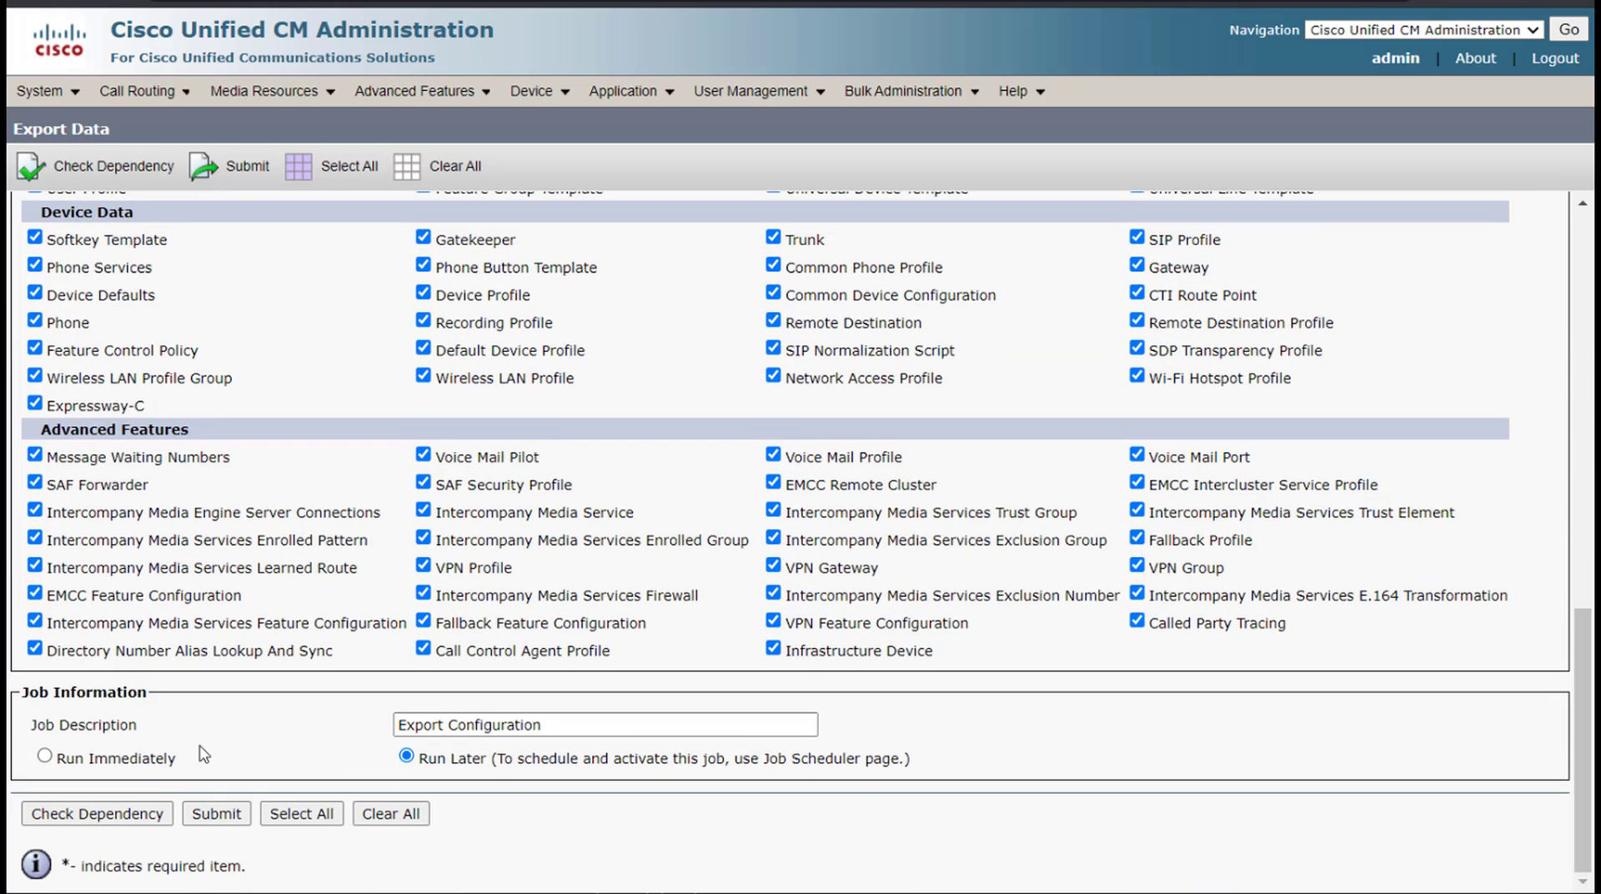
pyautogui.click(45, 756)
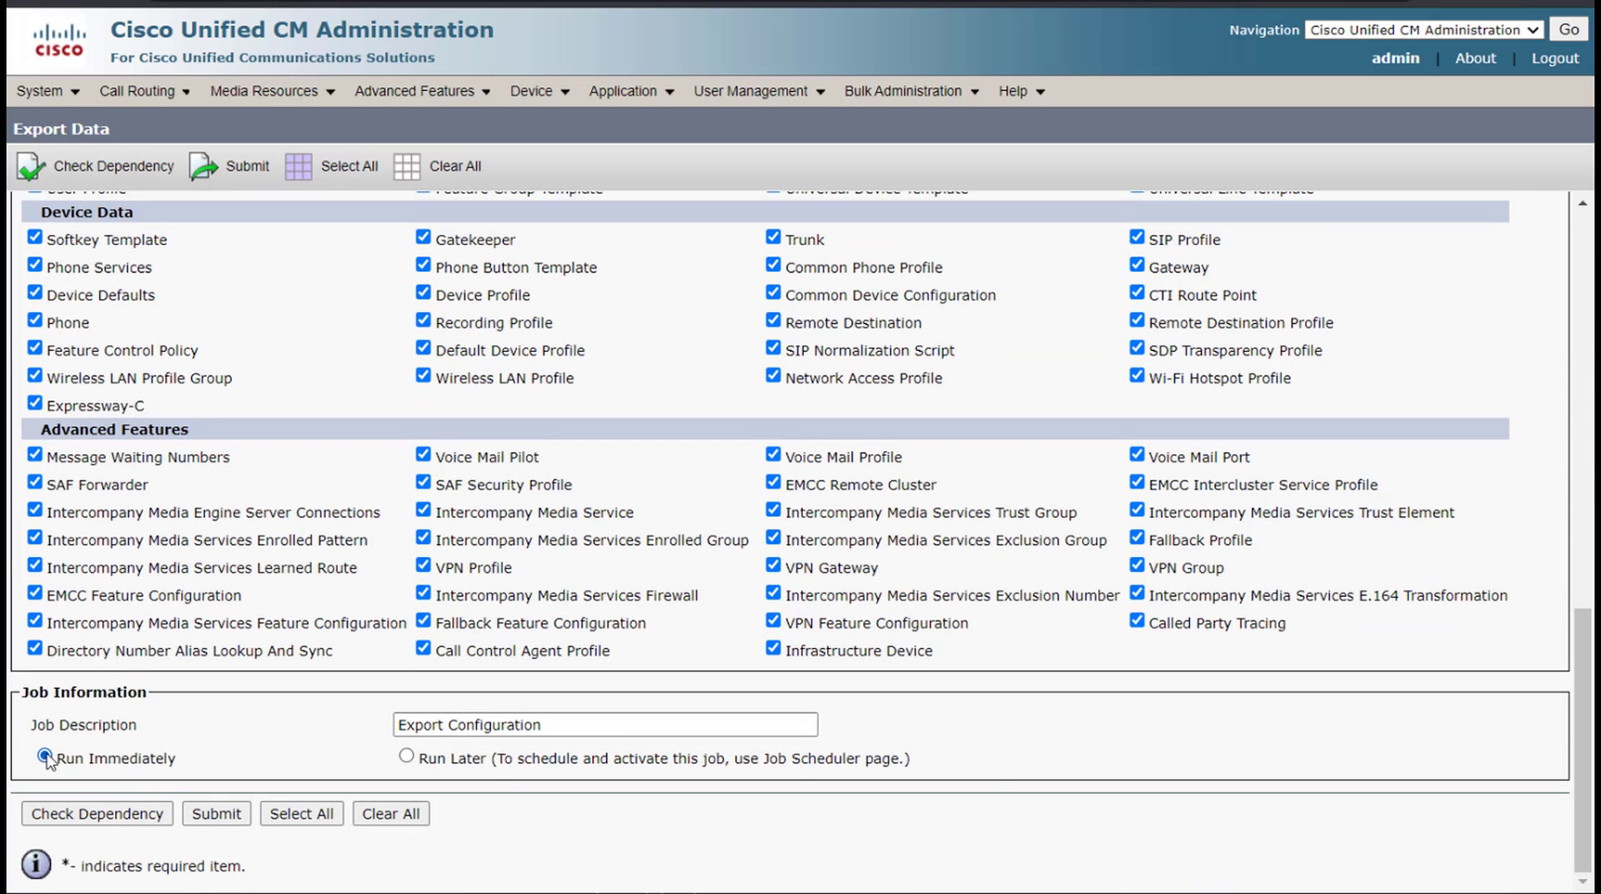
pyautogui.click(243, 816)
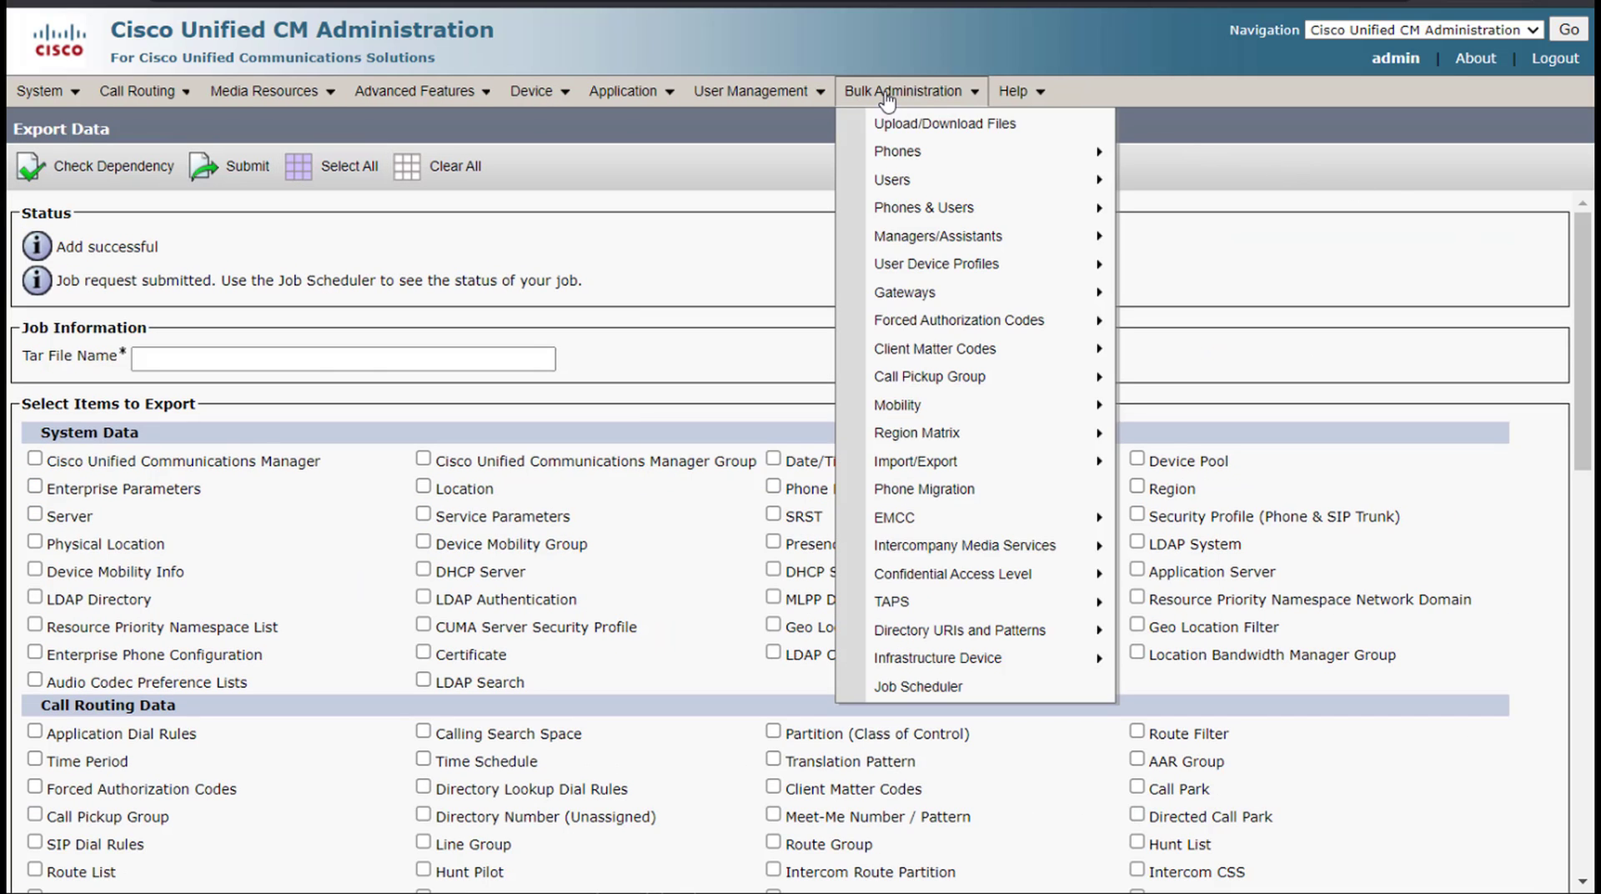
# - Find the exported file Sync5_08032021102541.tar among the bulk administration files and download it
pyautogui.click(889, 125)
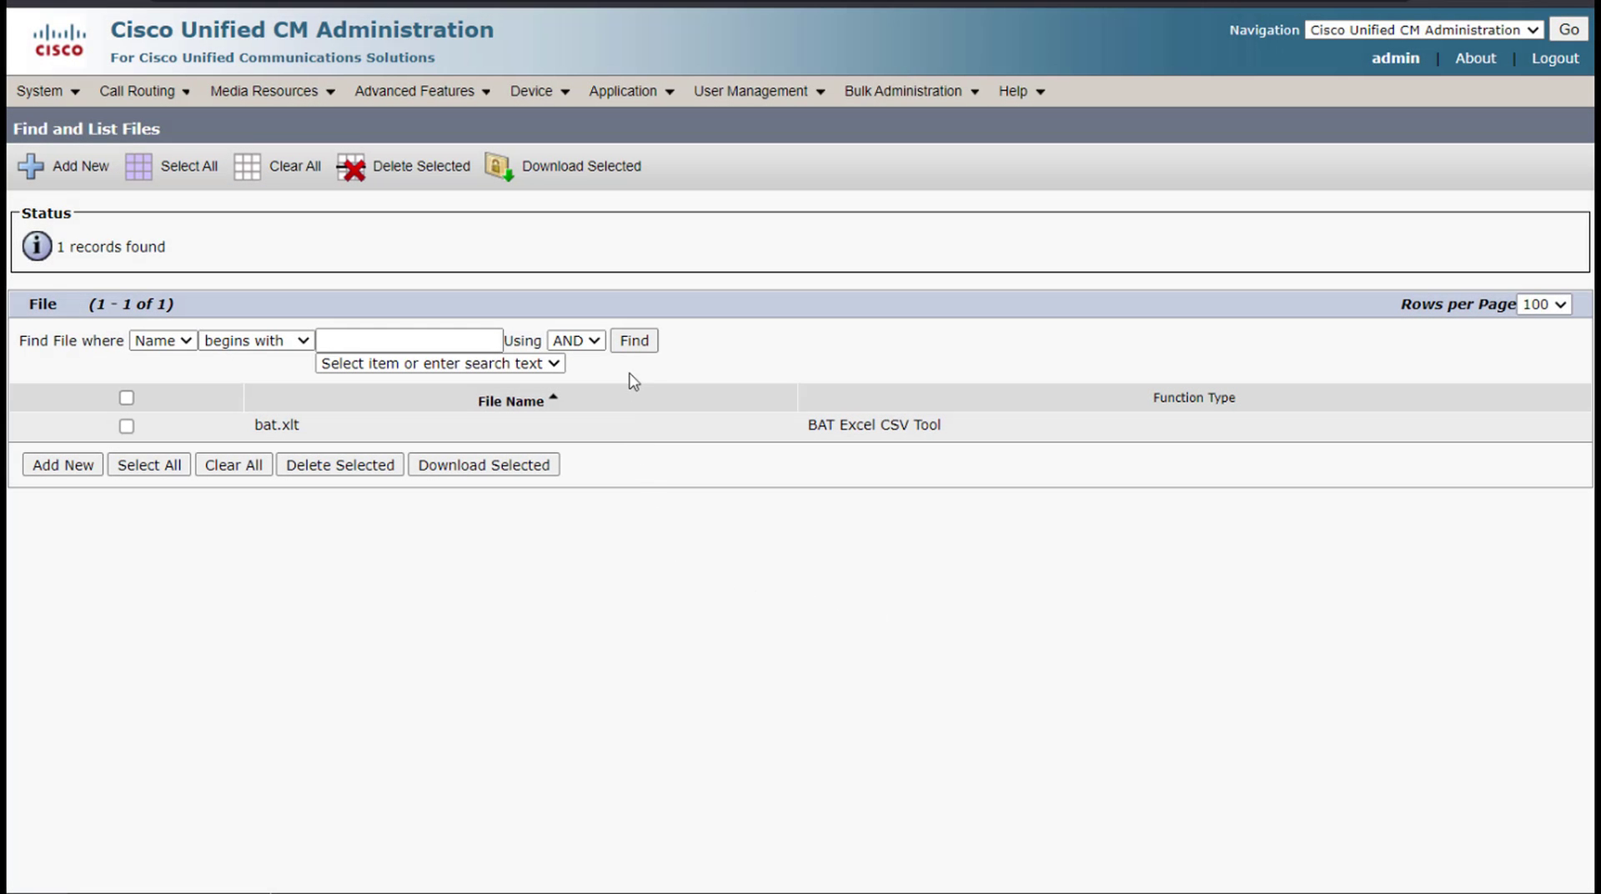
pyautogui.click(632, 344)
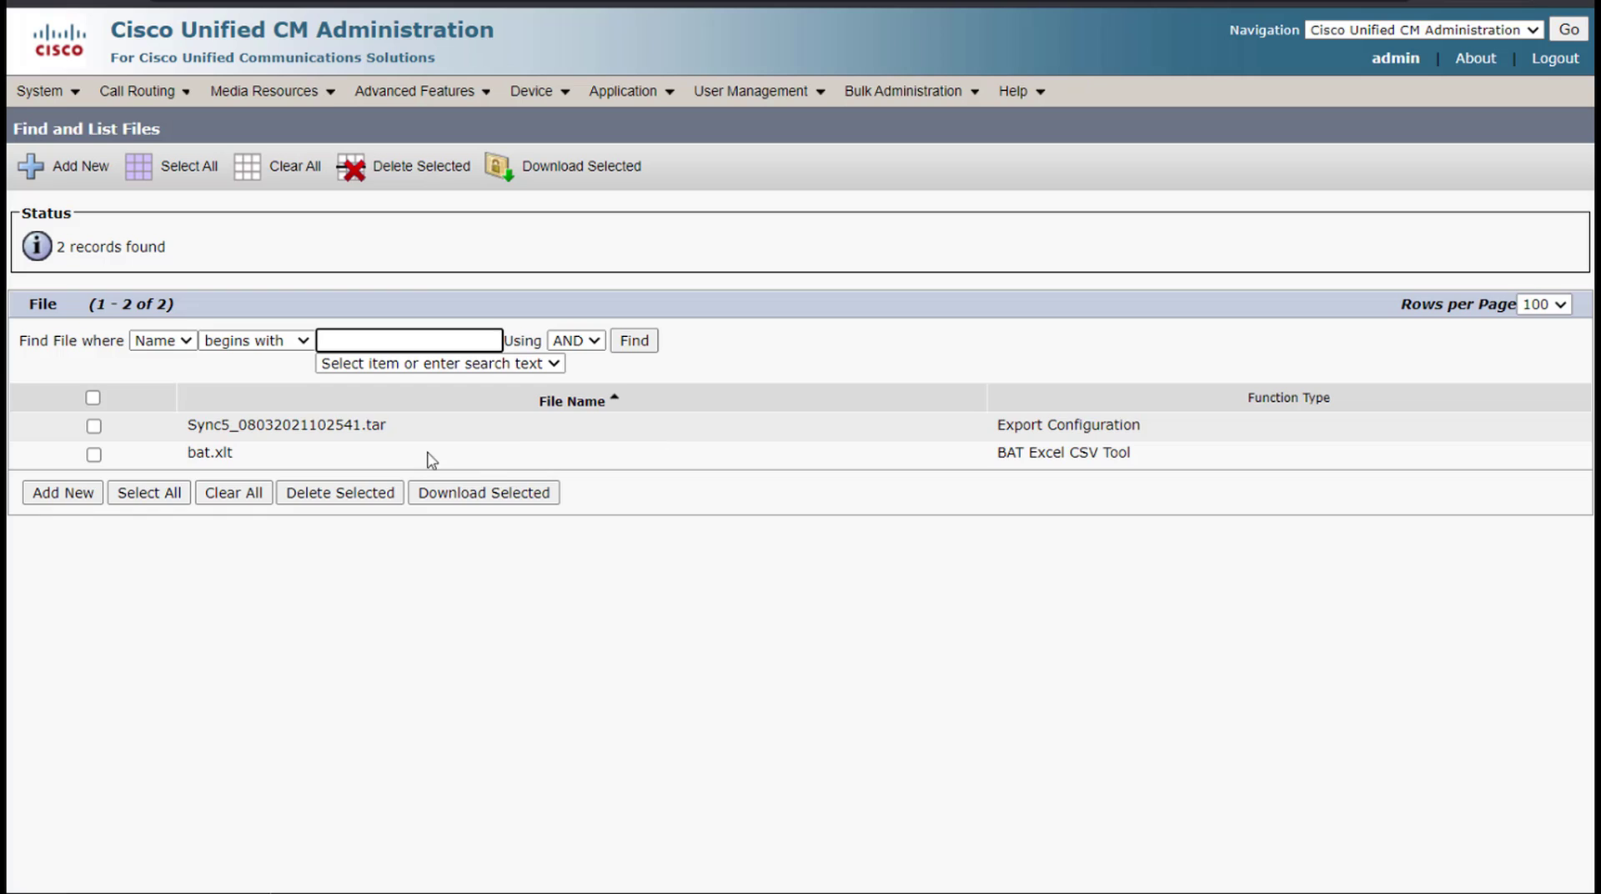
pyautogui.click(94, 427)
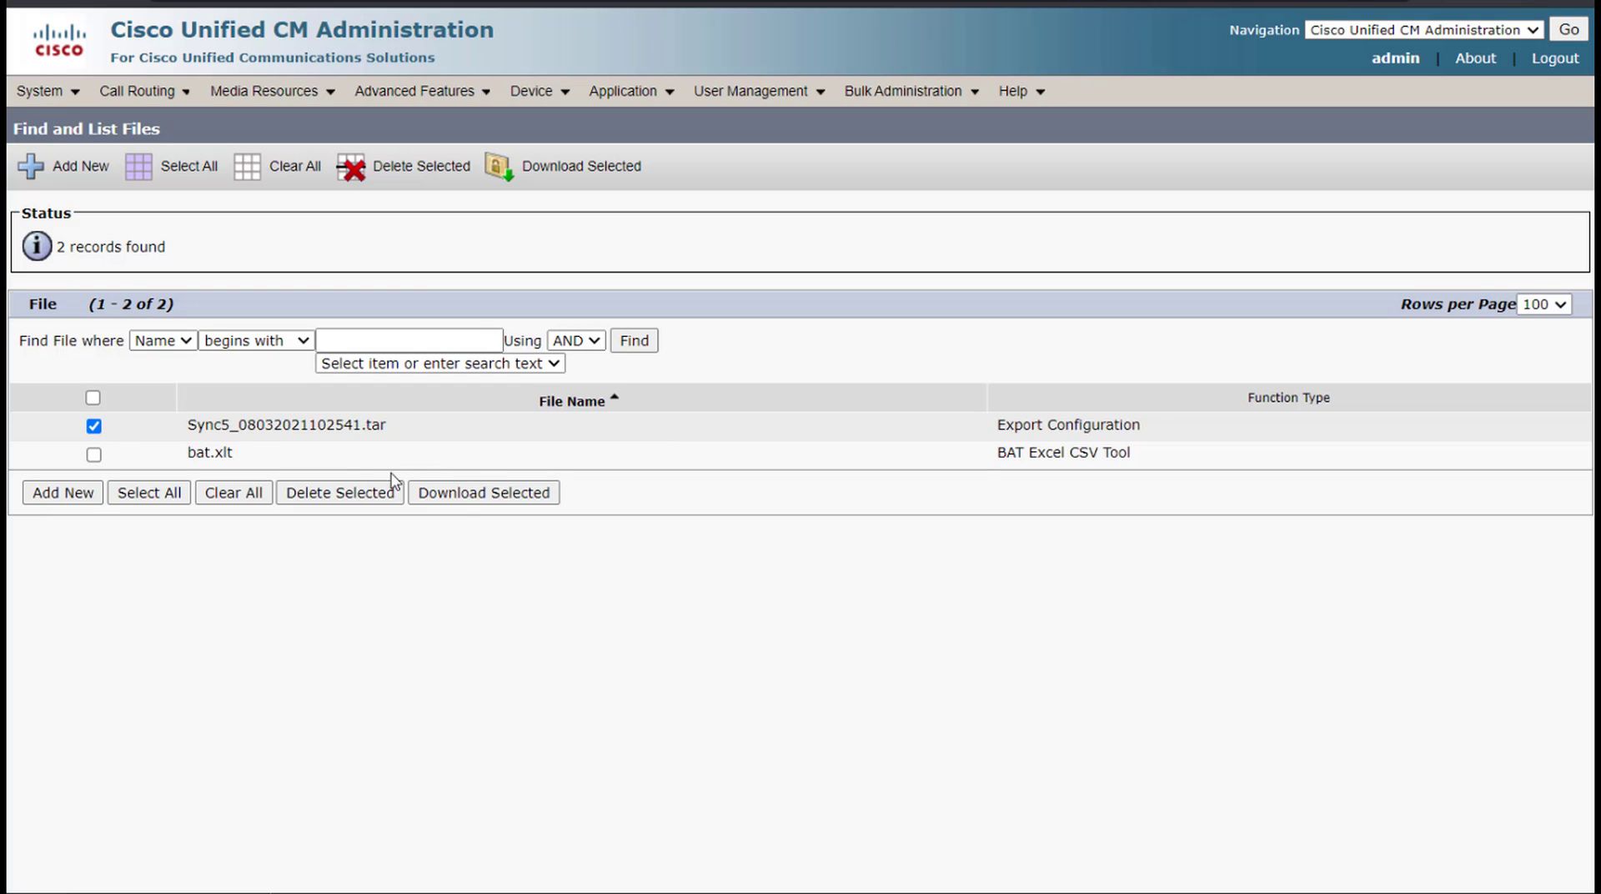
pyautogui.click(477, 497)
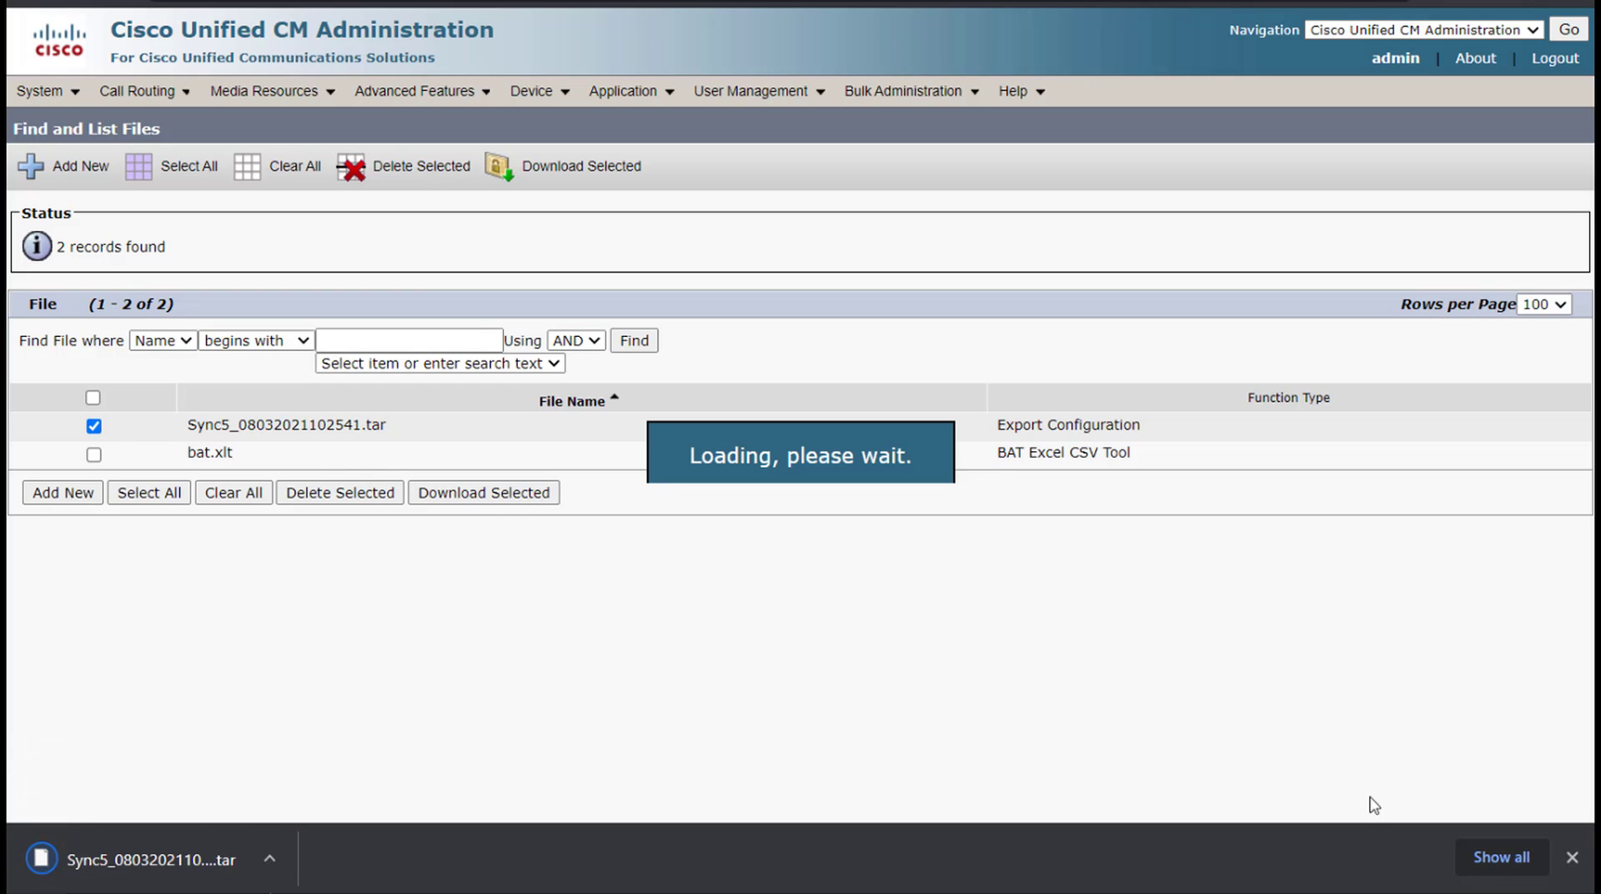
pyautogui.click(1572, 857)
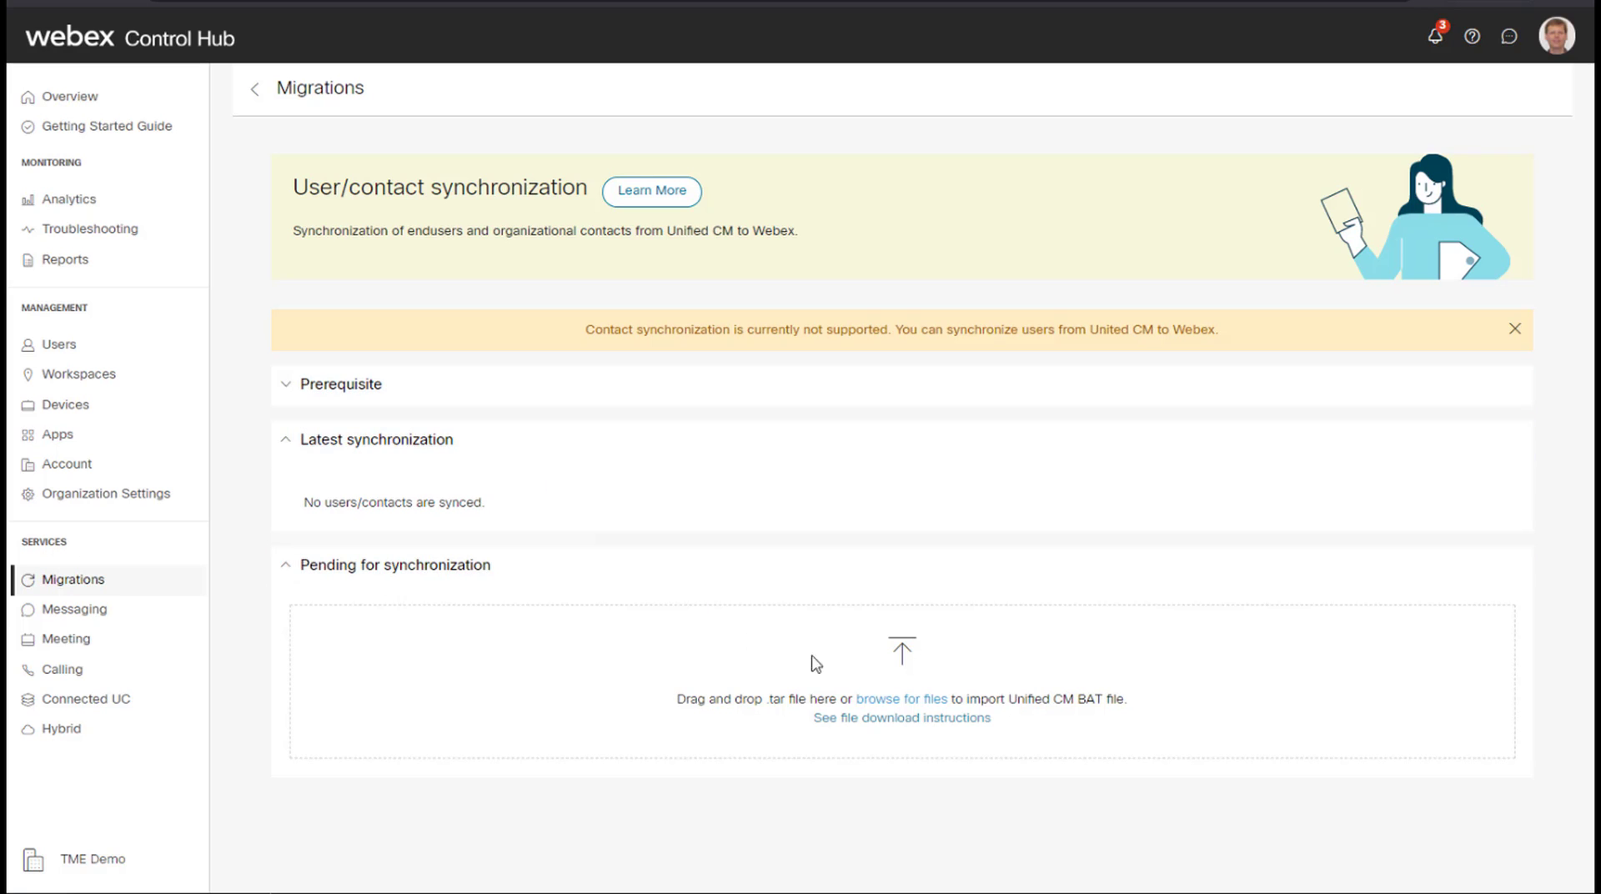
# - In Control Hub, import Sync5_08032021102541.tar from Downloads as the Unified CM BAT file pending for synchronization
pyautogui.click(902, 658)
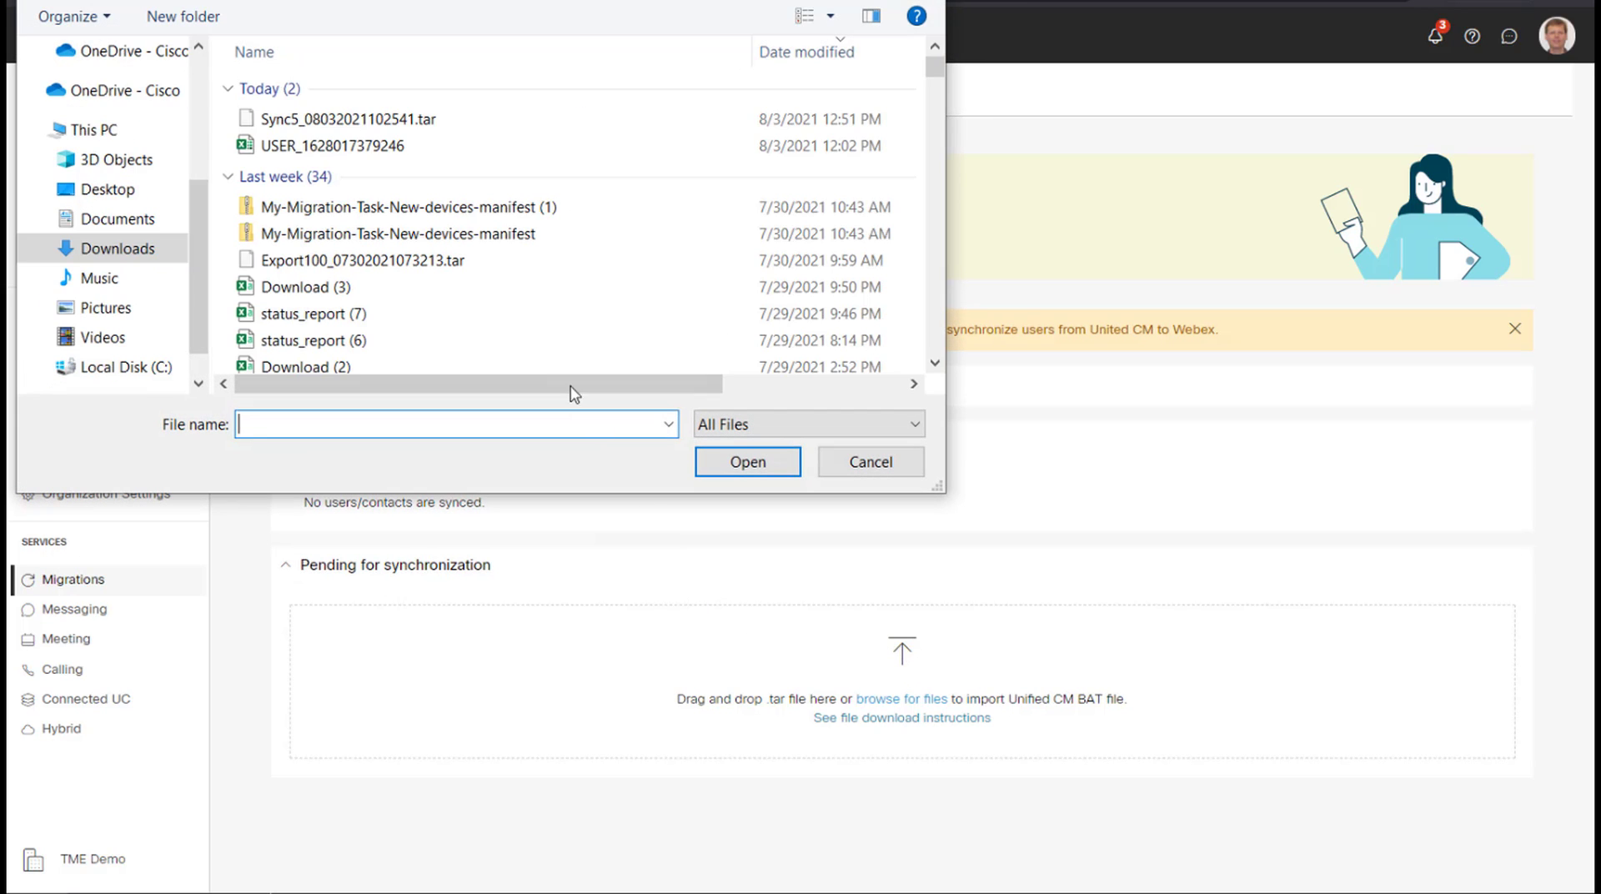
pyautogui.click(429, 125)
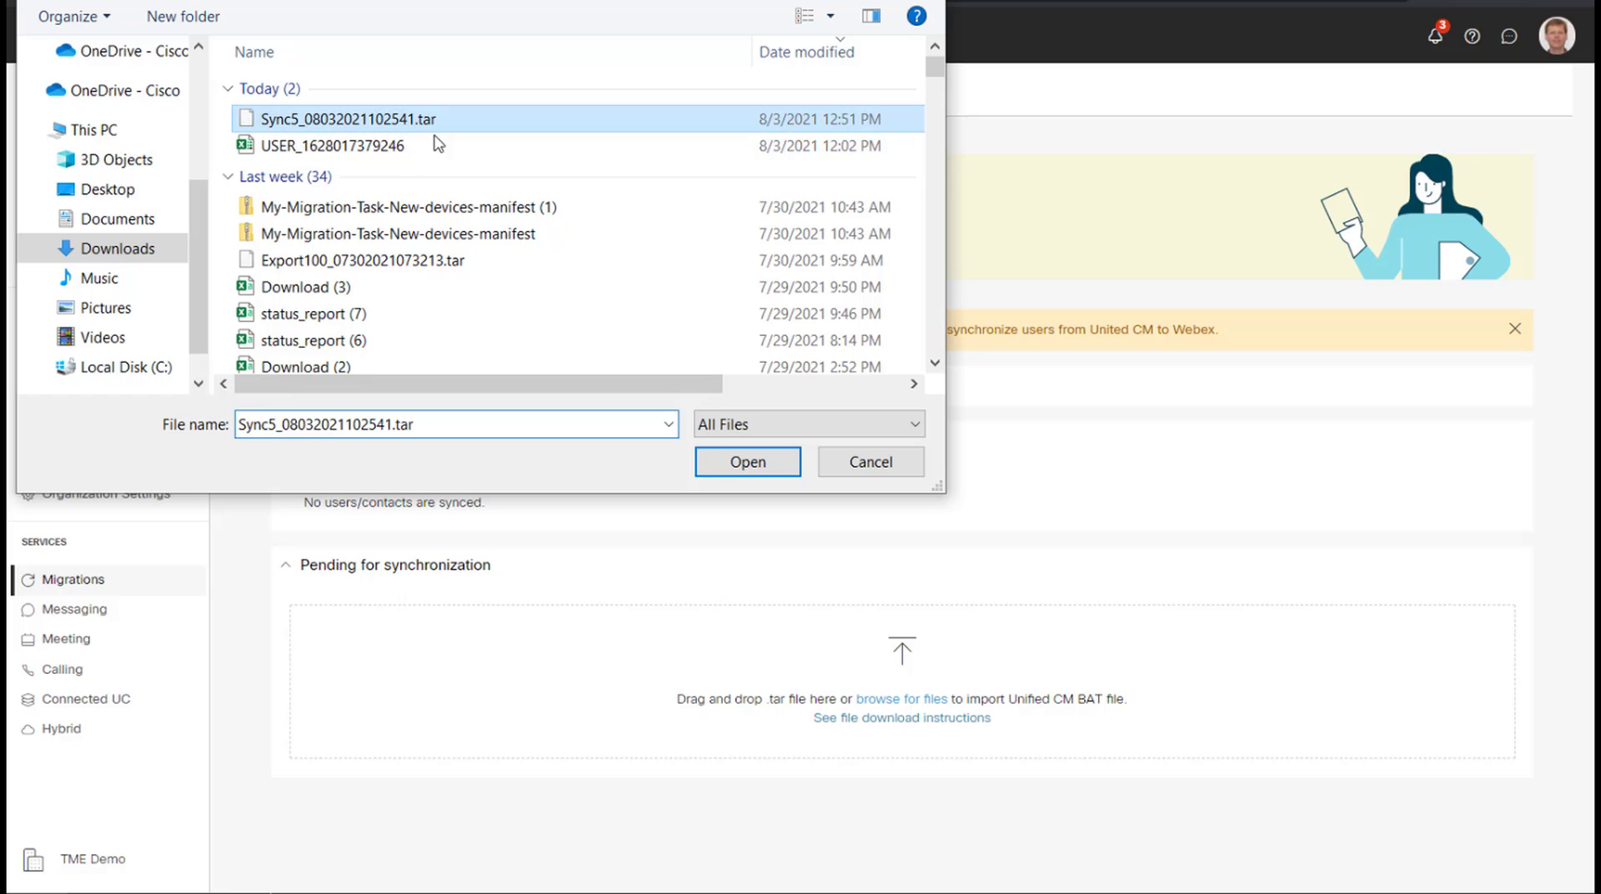
pyautogui.click(765, 470)
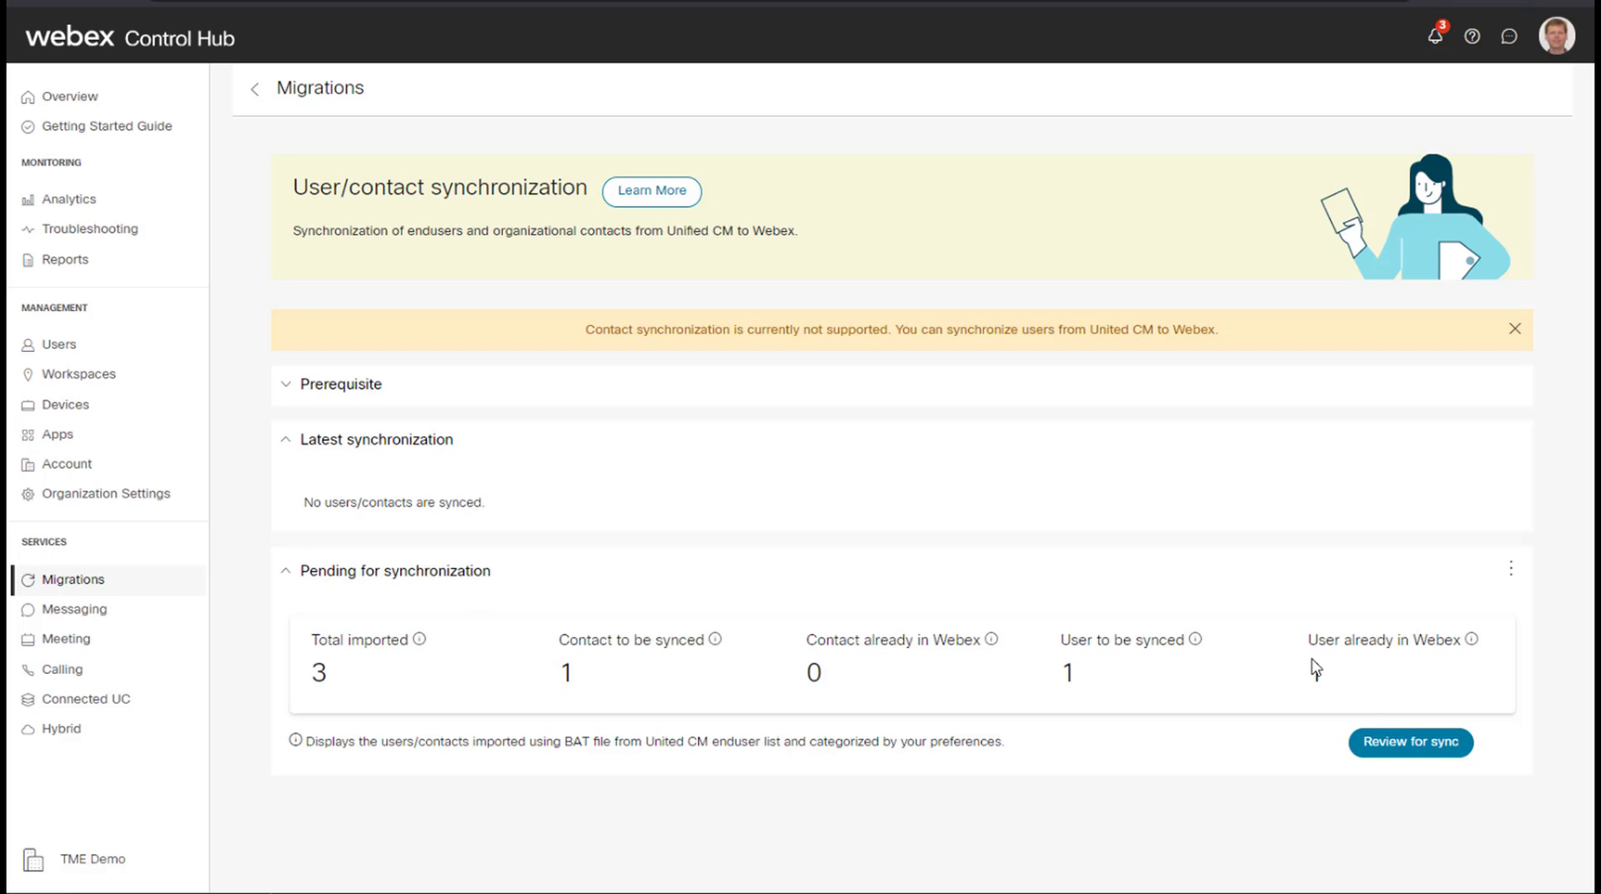
# - Review the imported users and contacts before synchronization and proceed to the review summary
pyautogui.click(1389, 741)
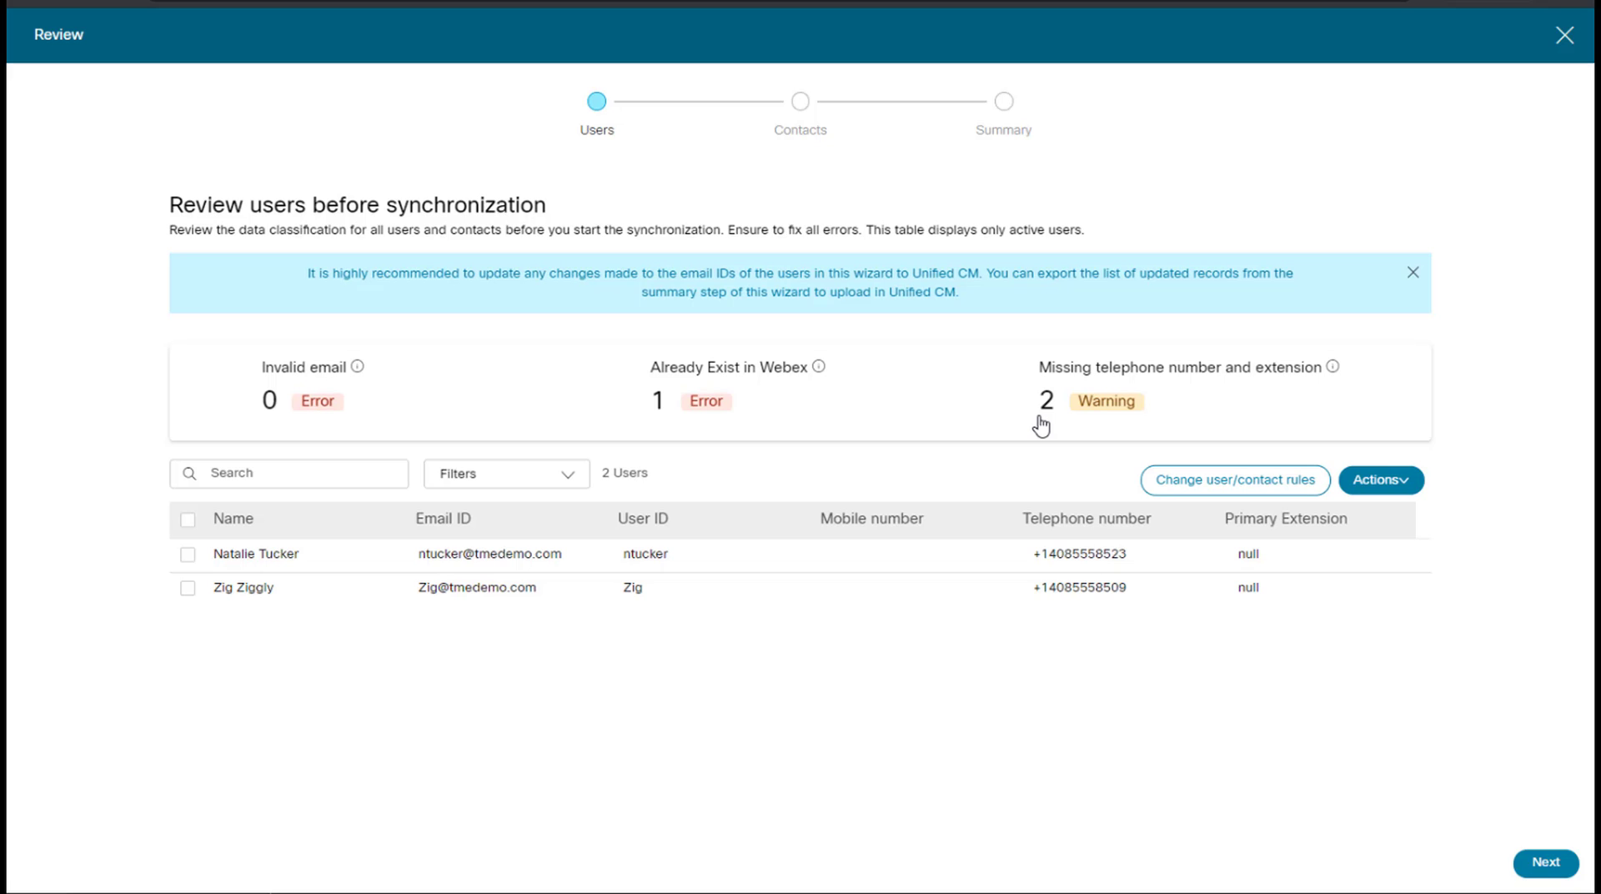
pyautogui.click(1516, 860)
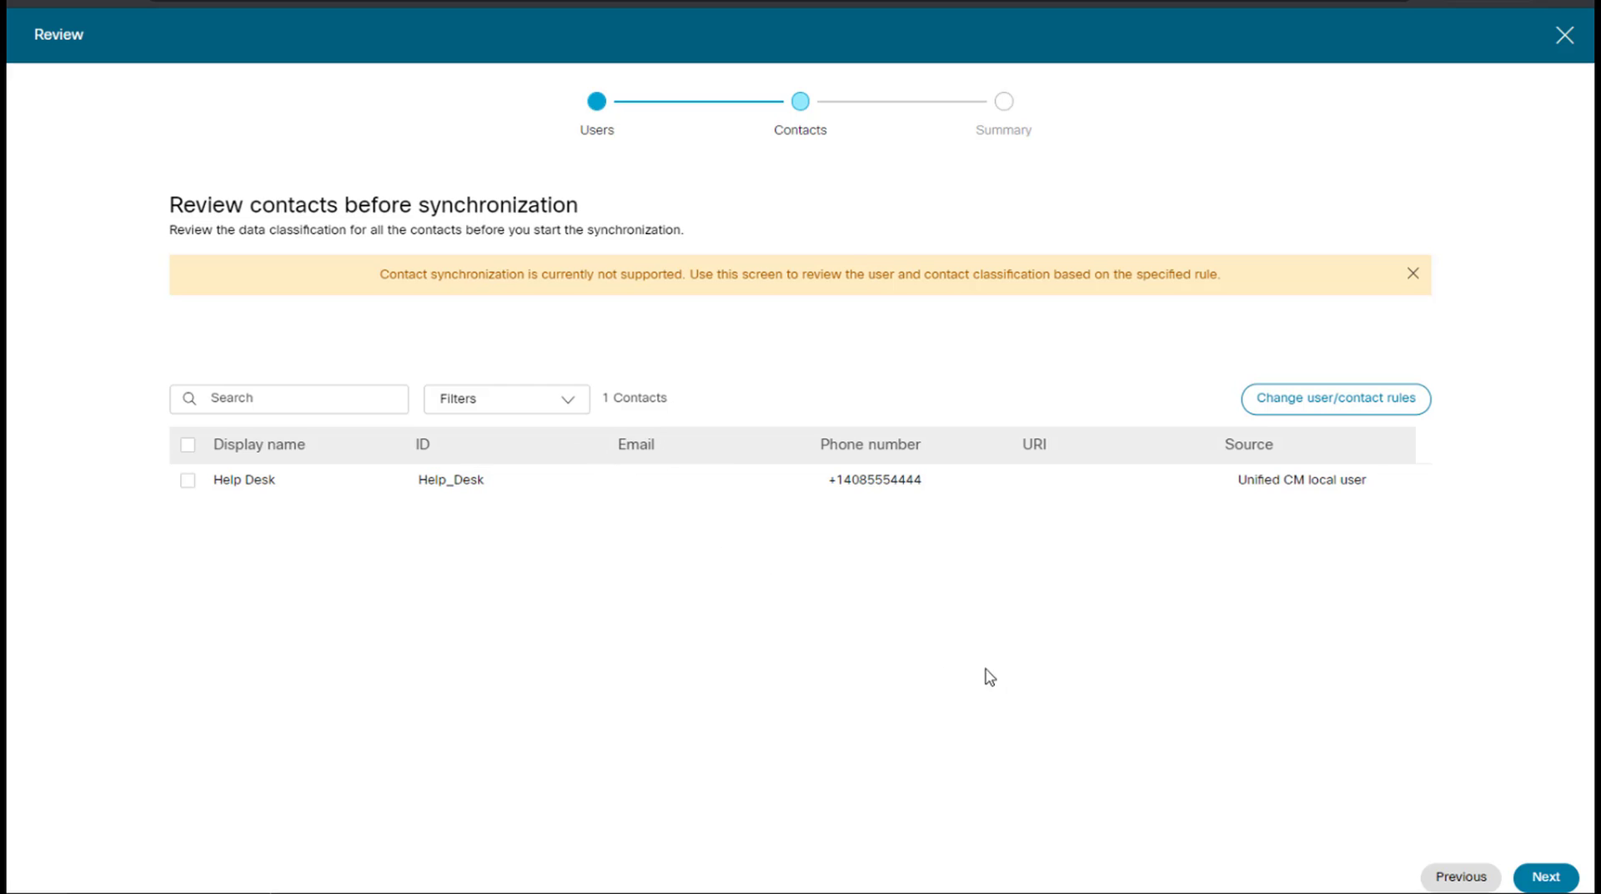
pyautogui.click(1547, 878)
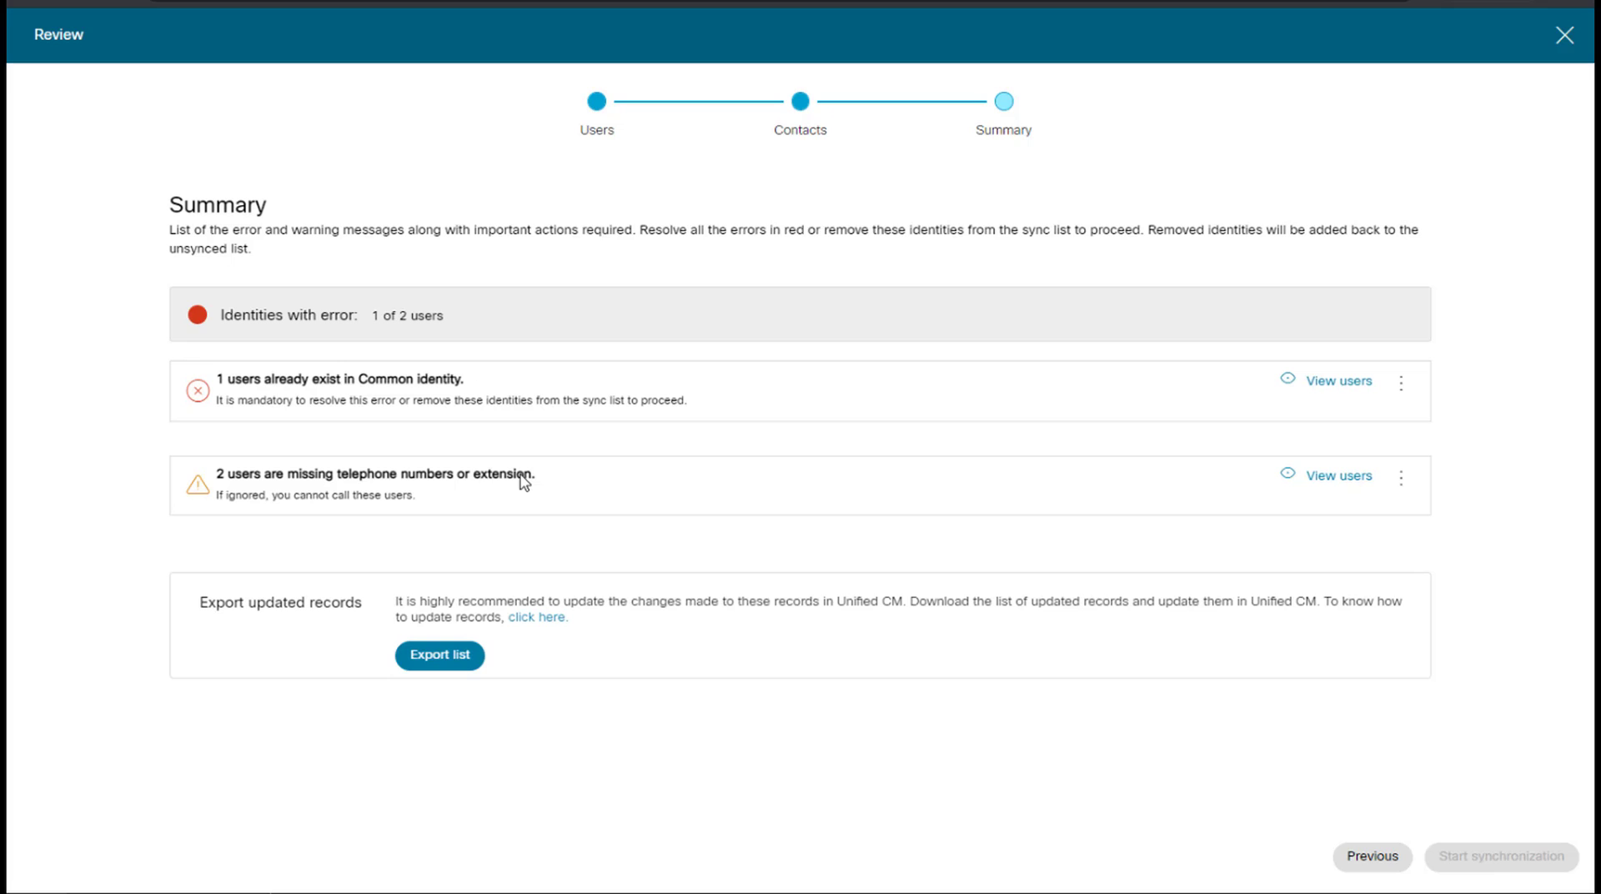
# - Remove the users that already exist in Common identity from the sync list and start the synchronization
pyautogui.click(1401, 385)
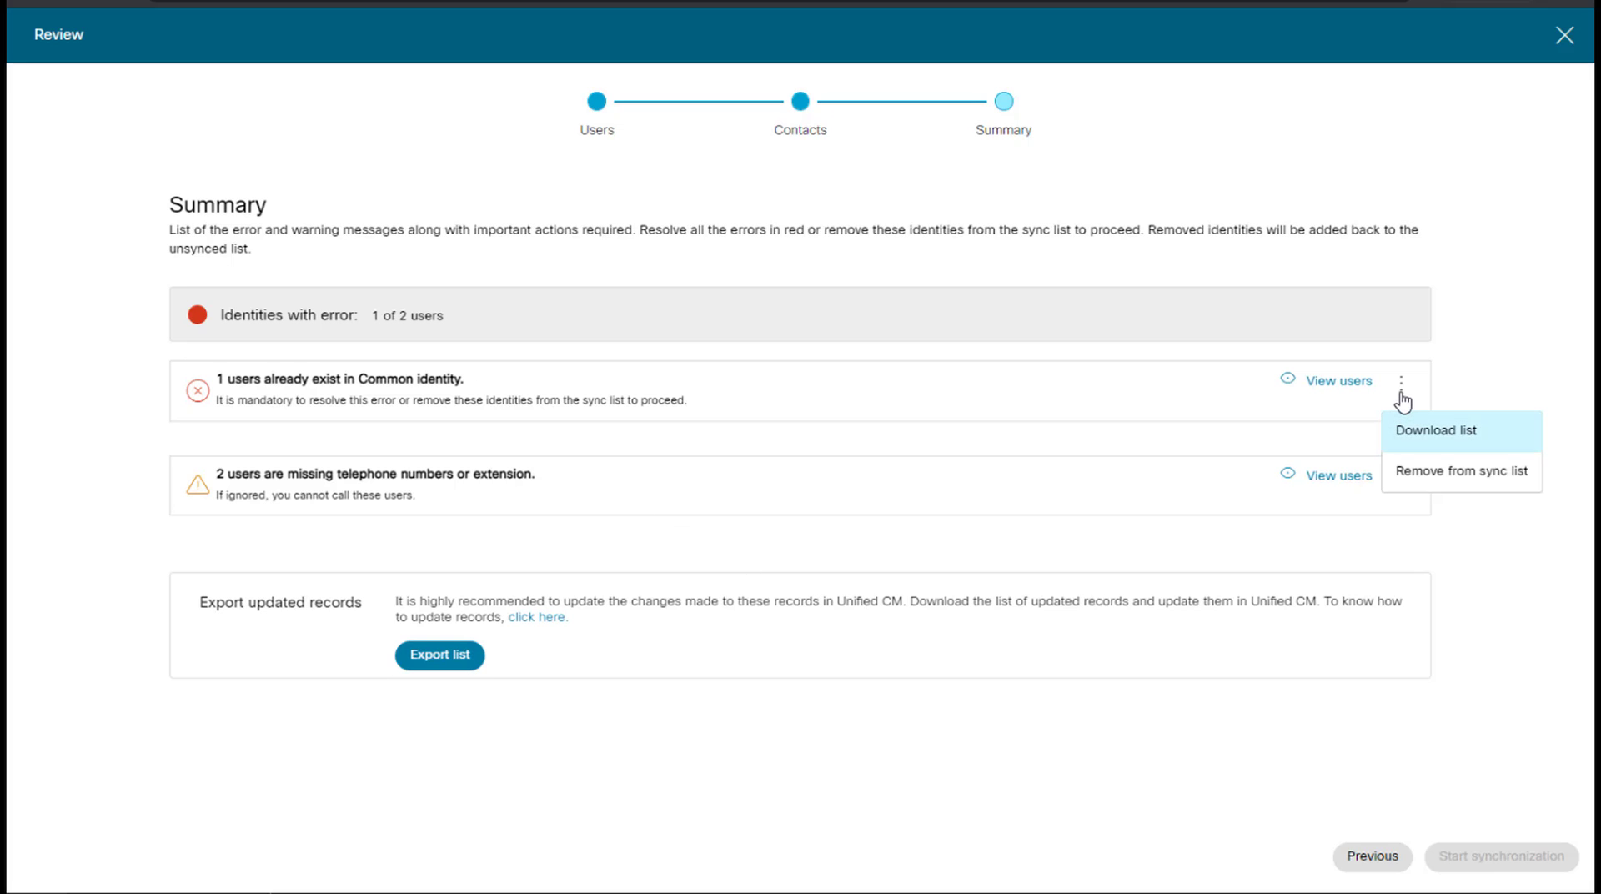
pyautogui.click(1432, 469)
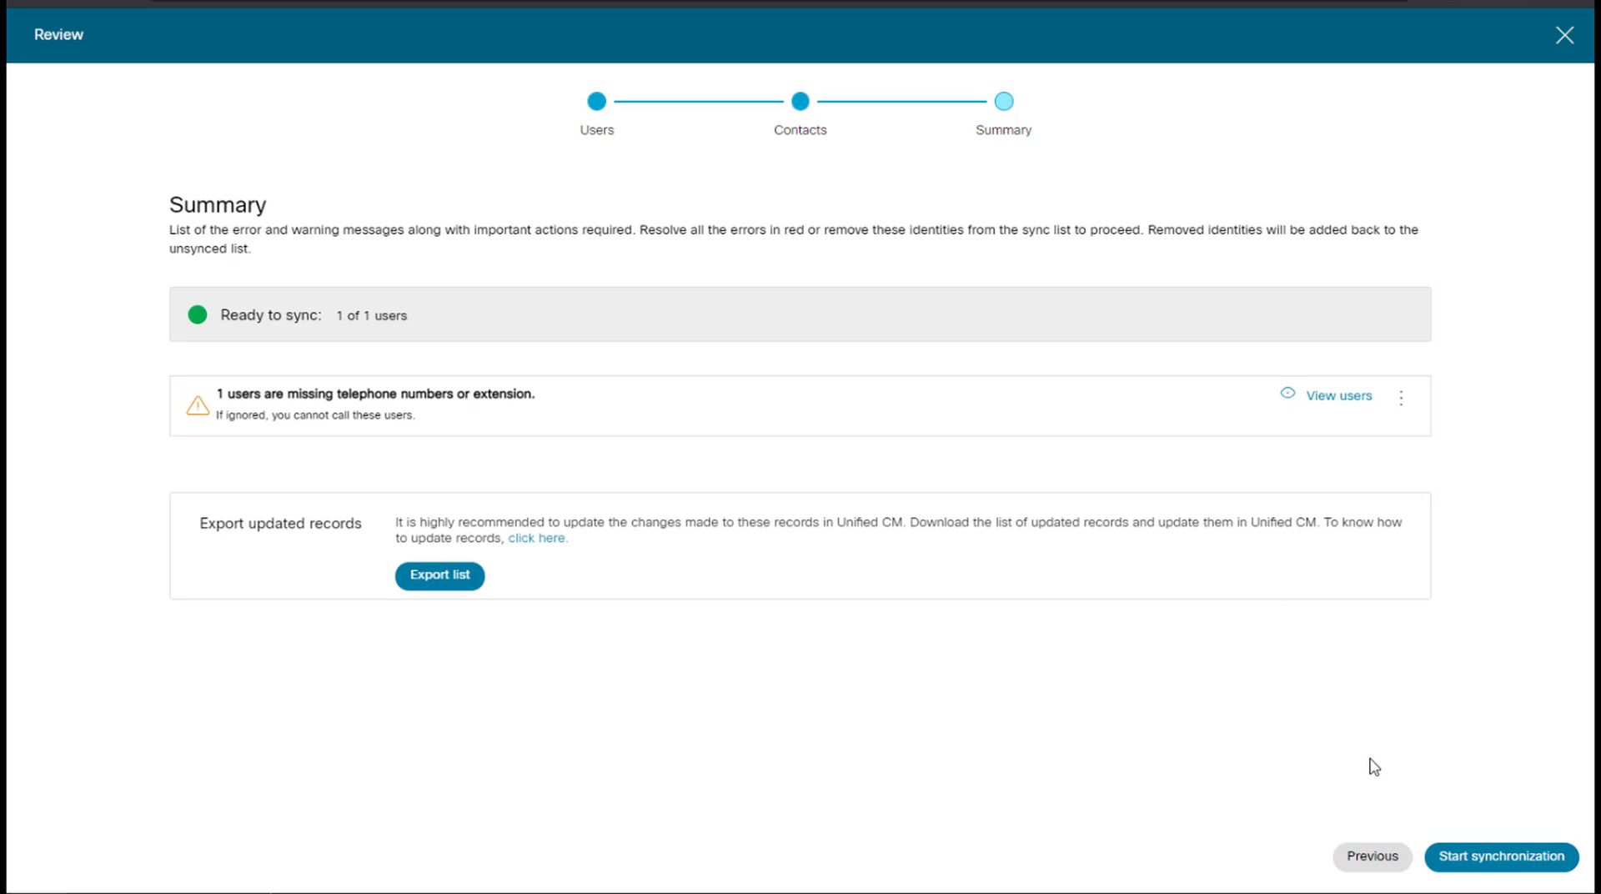
pyautogui.click(1492, 863)
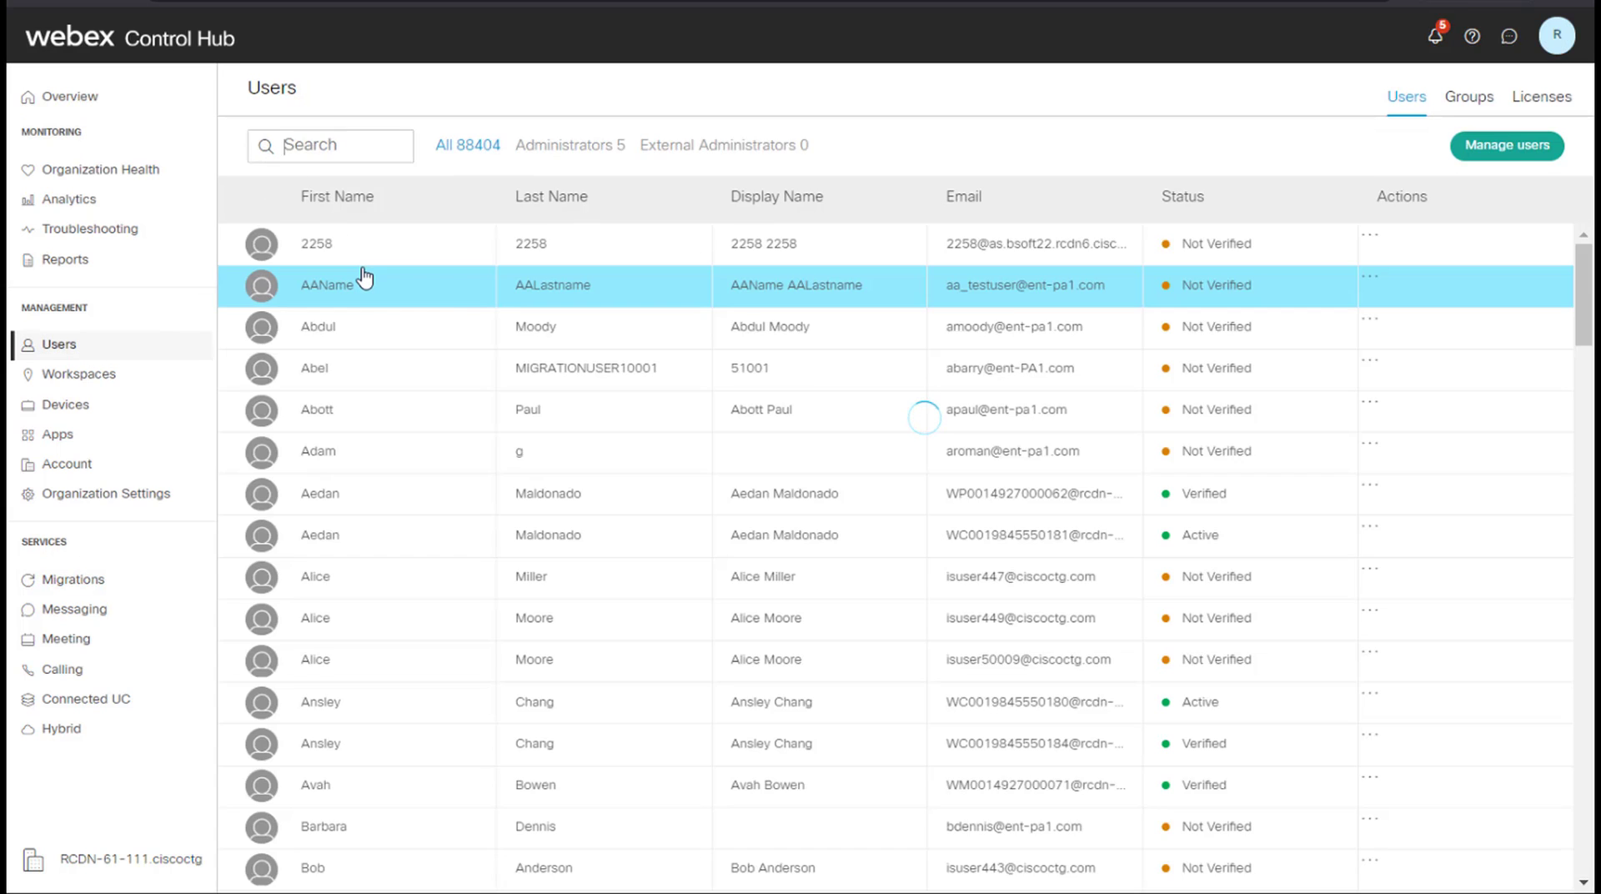
# - Search the Control Hub user list for the synchronized user's first name
pyautogui.write('zig')
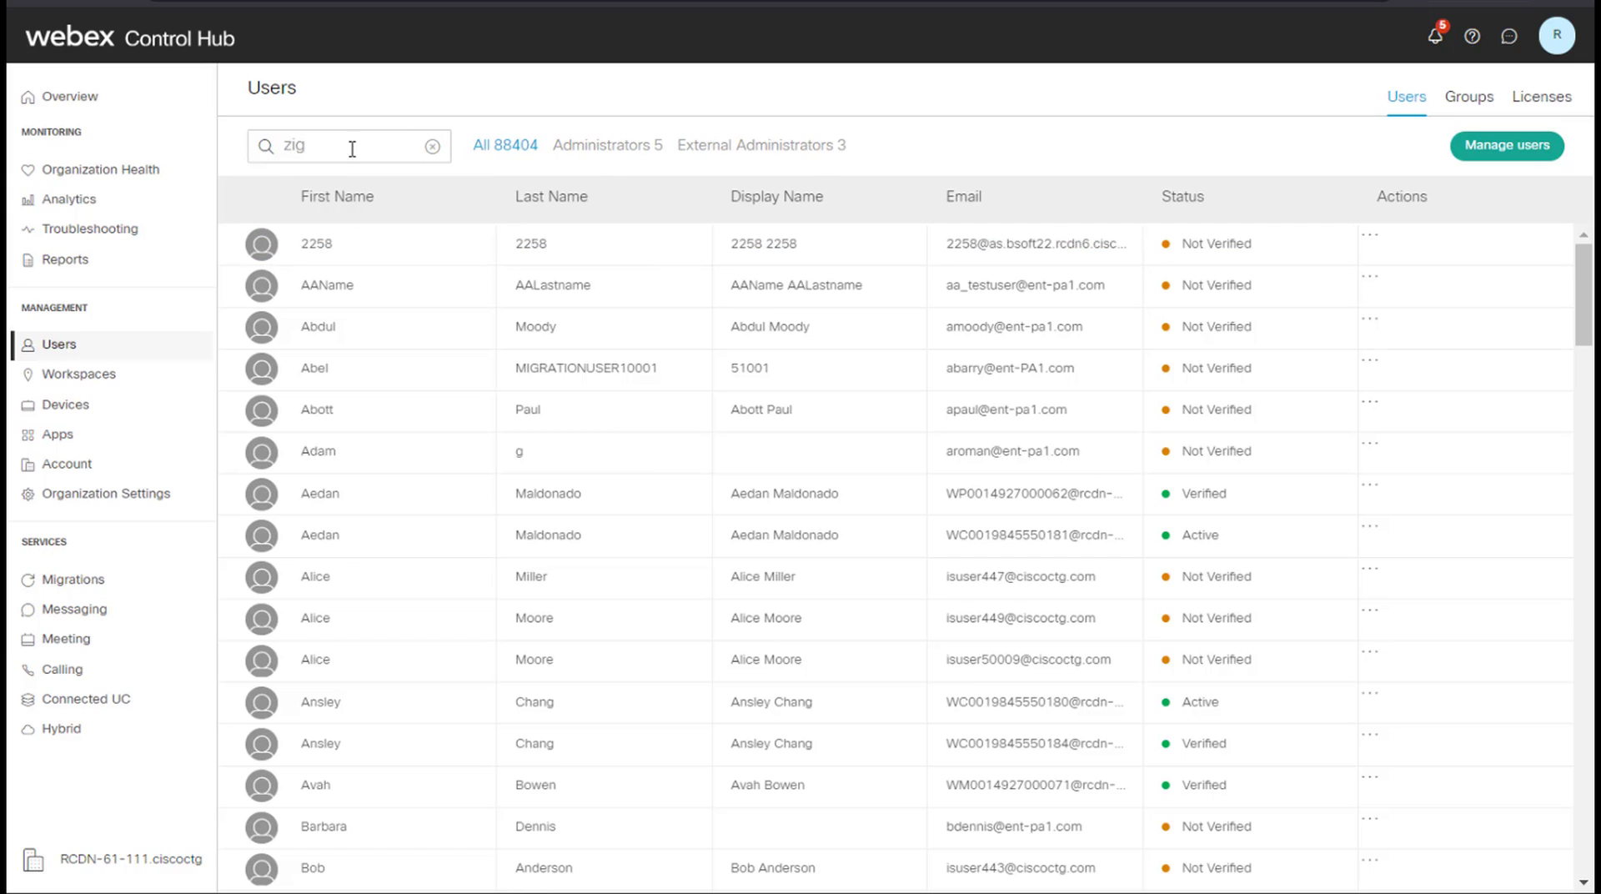